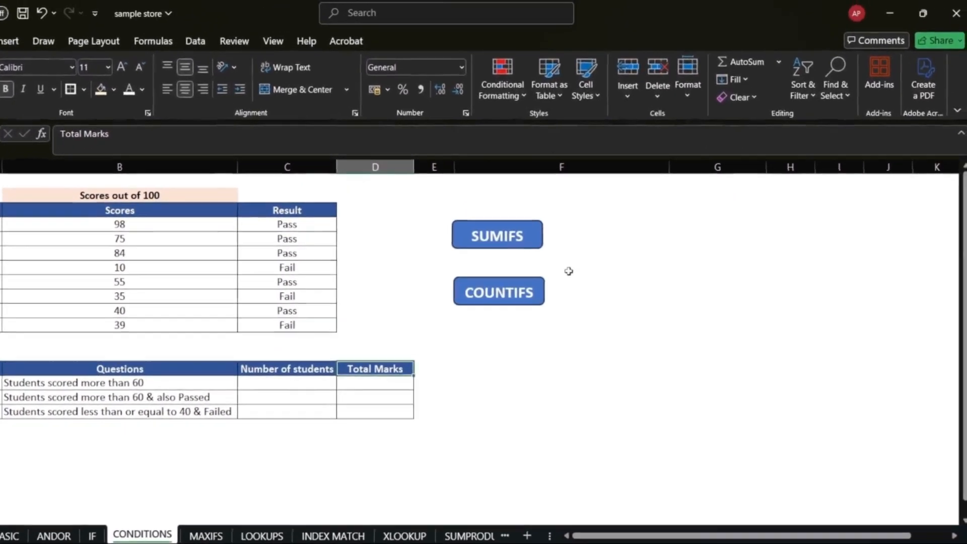
- Count the students who scored more than 60 in C15 with =COUNTIFS(B4:B11,">"&60) and centre the cell's content
scroll(526, 295, down, 1)
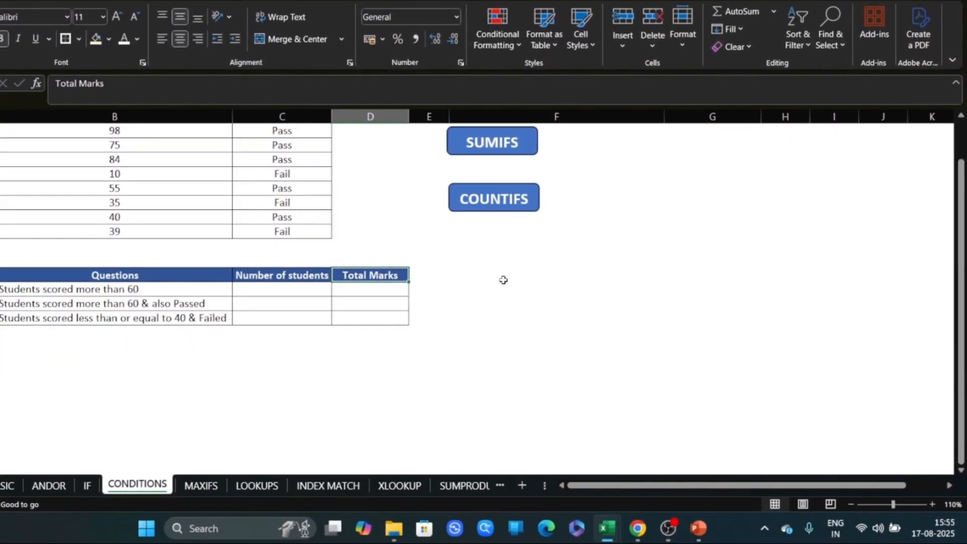
scroll(502, 278, up, 1)
click(373, 328)
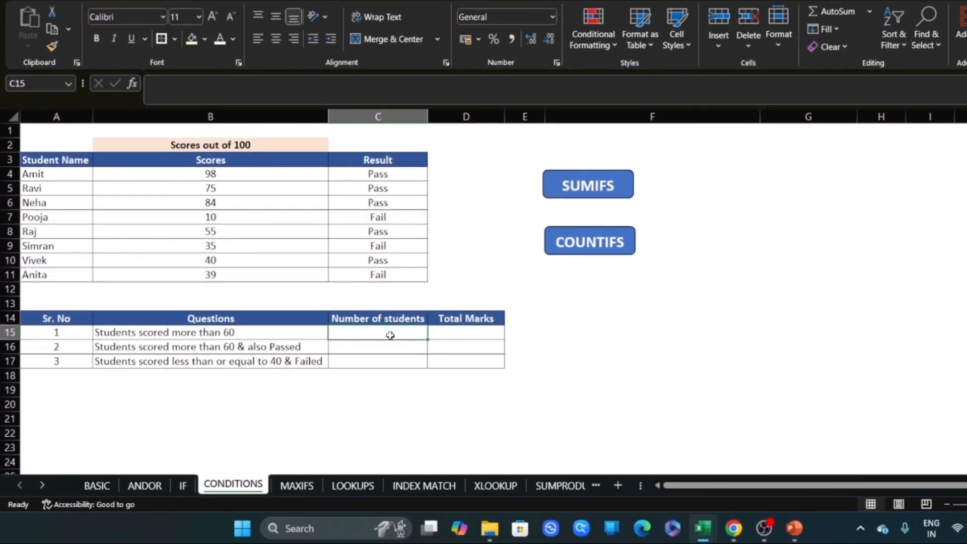
text(=countifs)
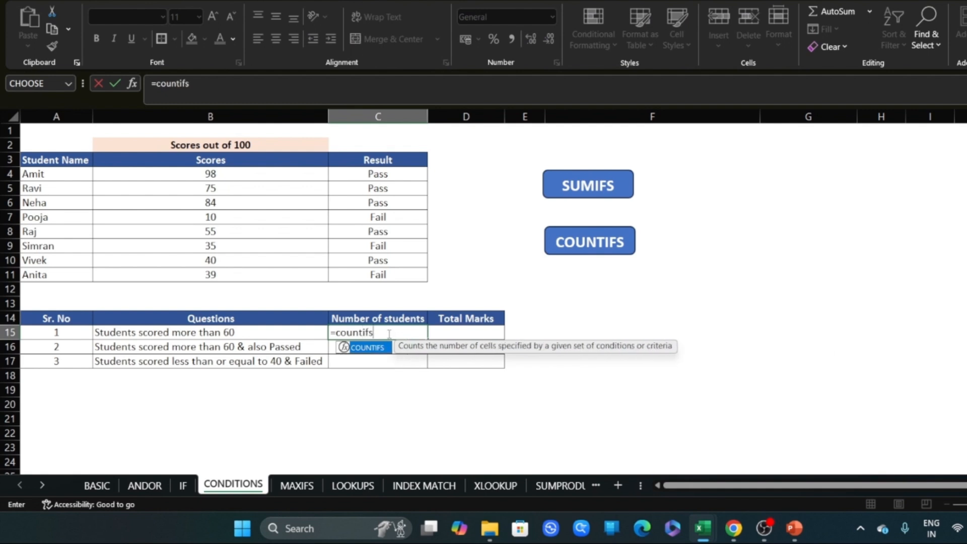
key(Tab)
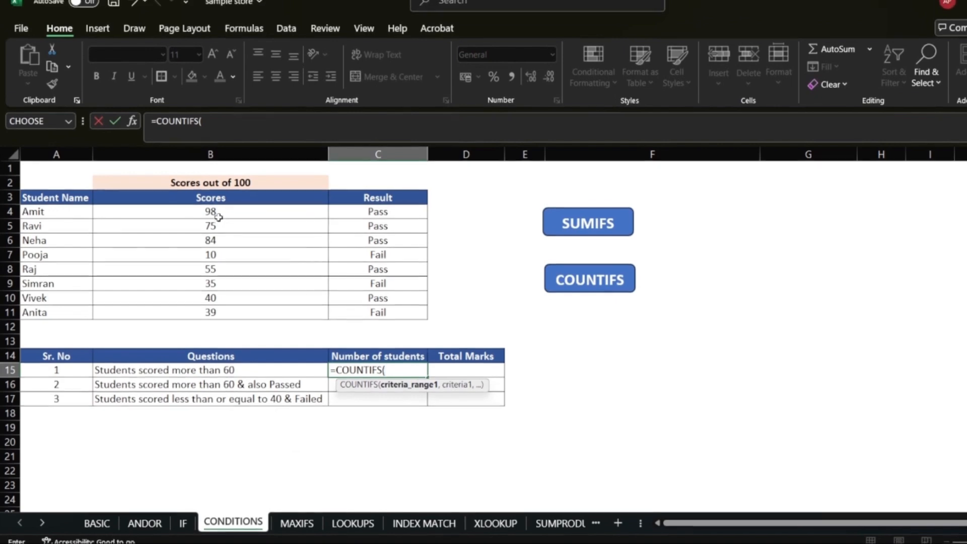
drag(206, 174, 220, 274)
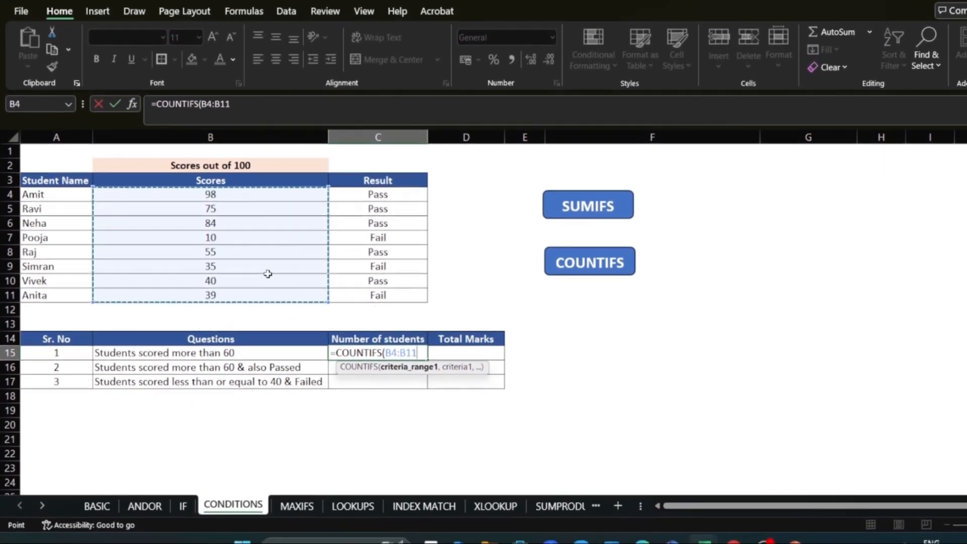
text(,)
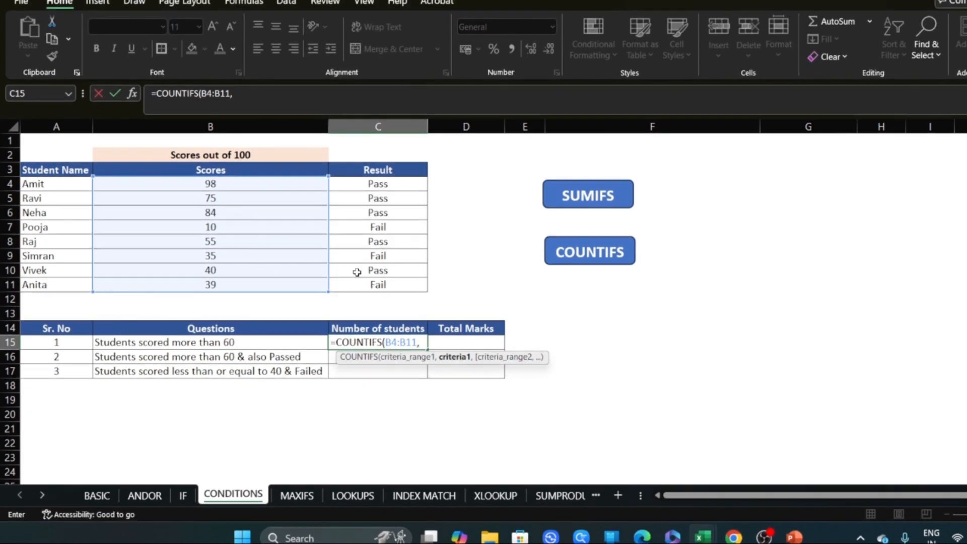
text(">"&60)
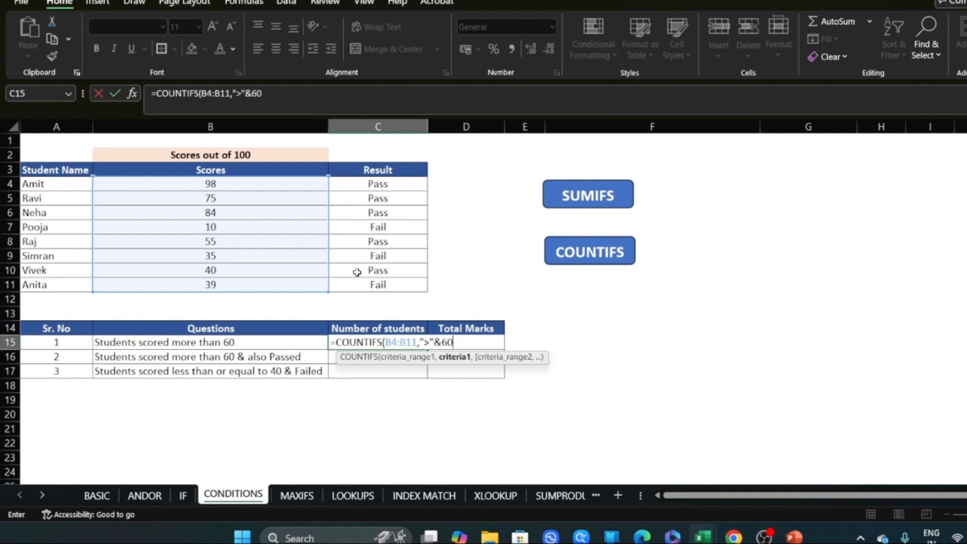
text())
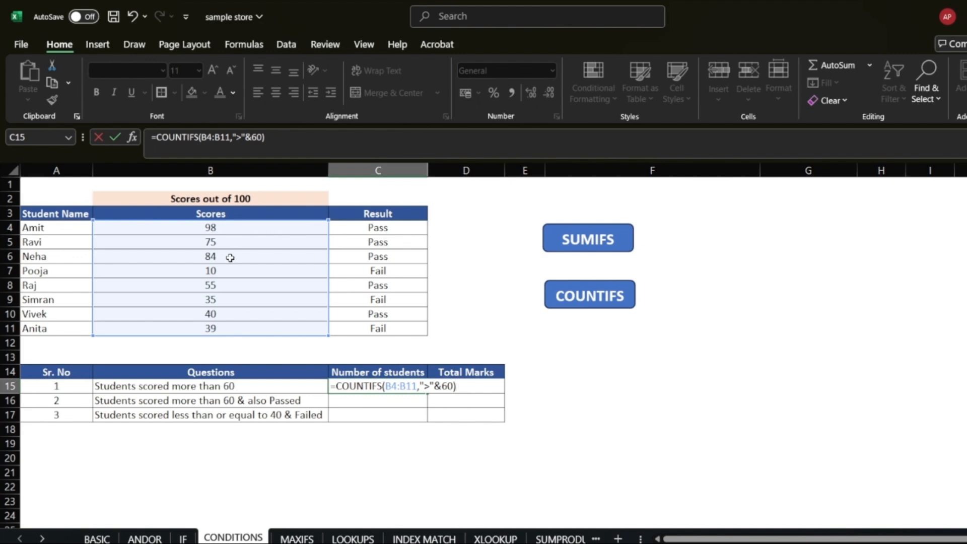
key(Return)
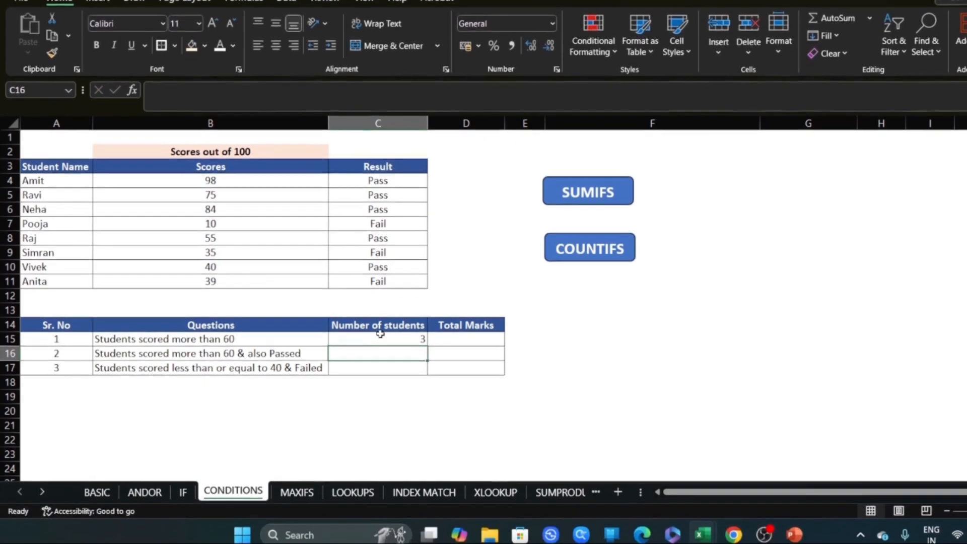
click(413, 387)
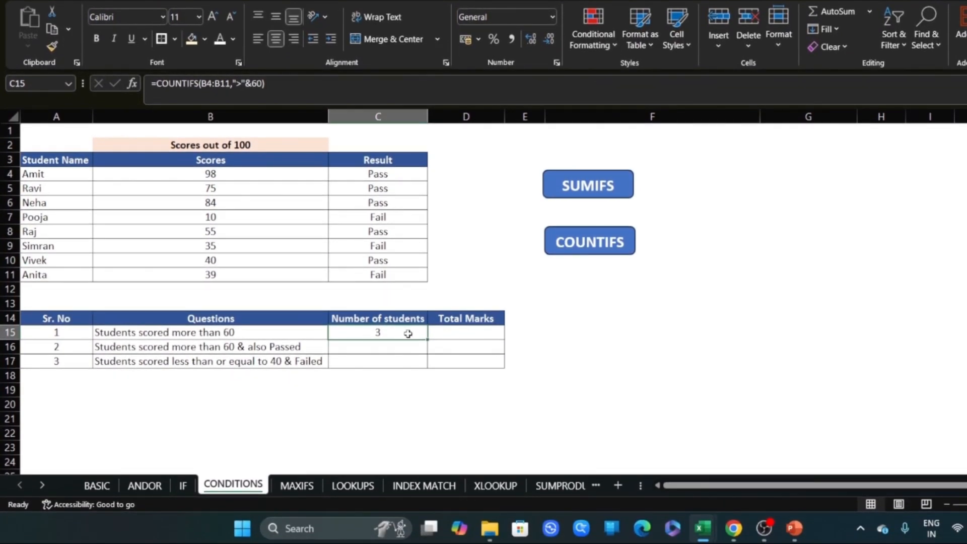
click(457, 333)
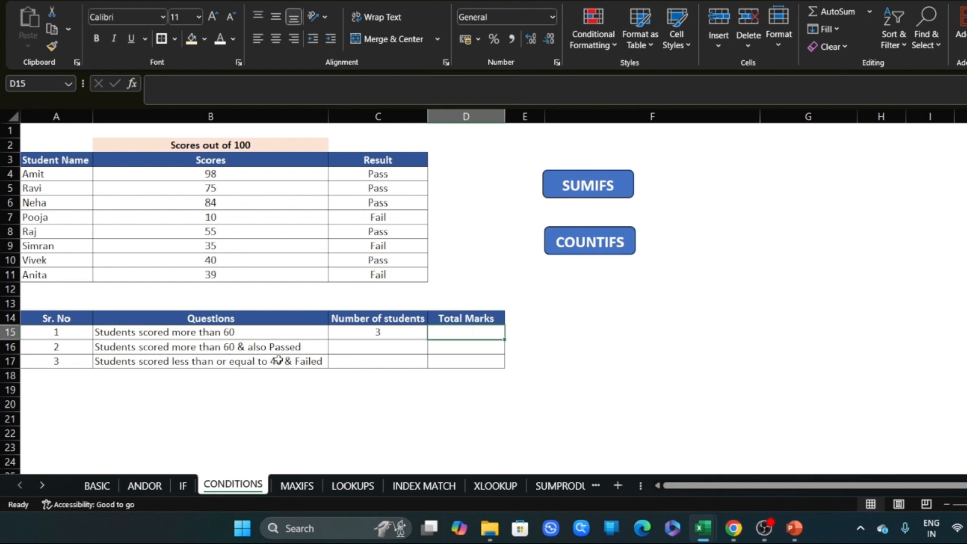
click(377, 346)
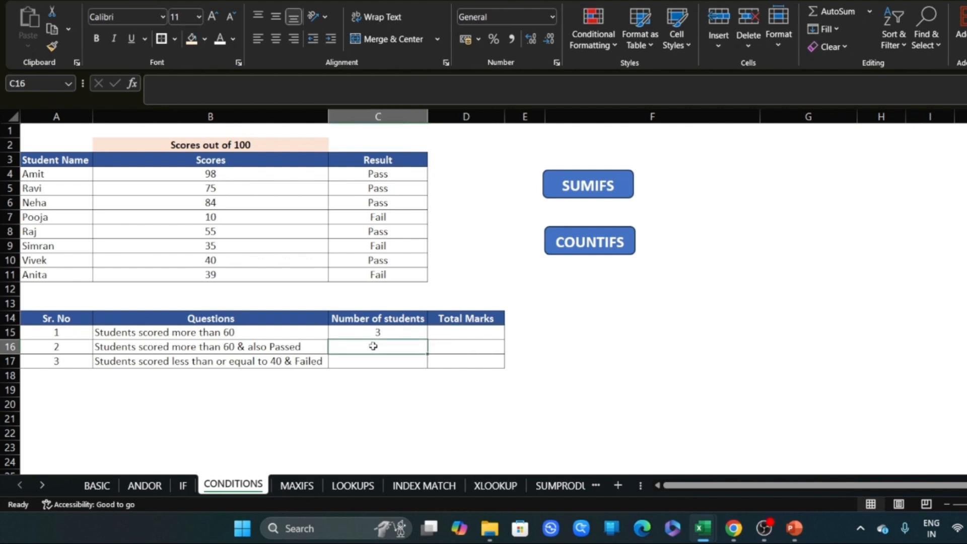
click(385, 332)
key(ctrl+c)
key(Escape)
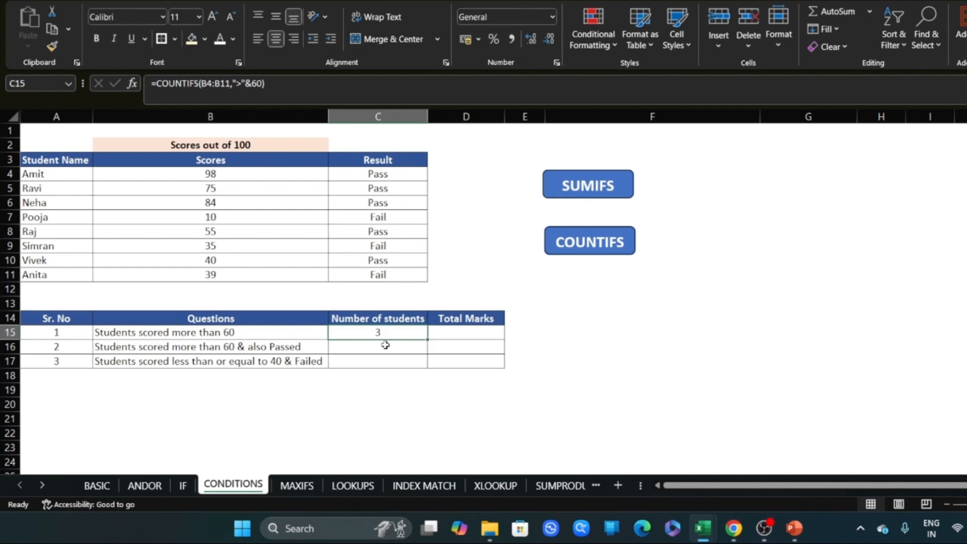
- Count the passed students who scored above 60 in C16 with =COUNTIFS(B4:B11,">"&60,C4:C11,"Pass") and centre the cell's content
click(386, 346)
text(=countifs)
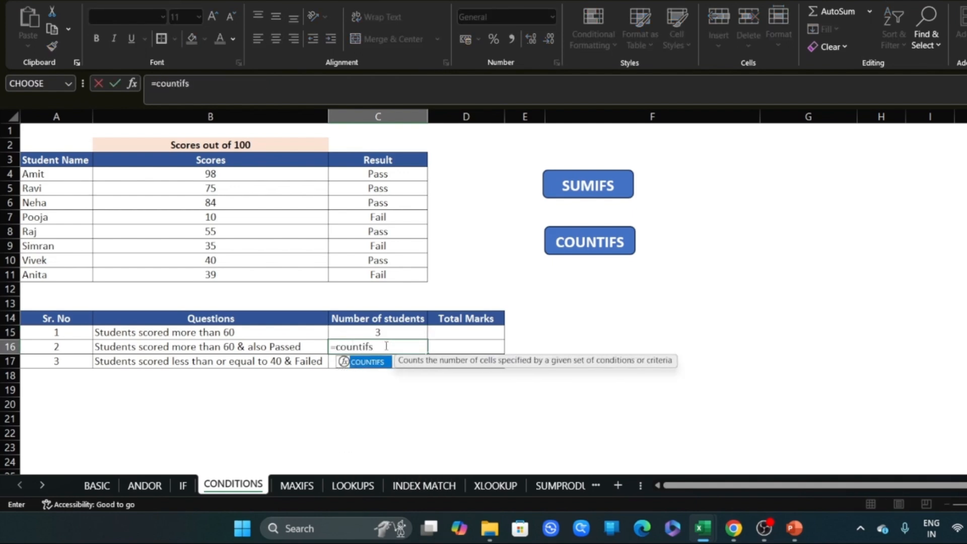
key(Tab)
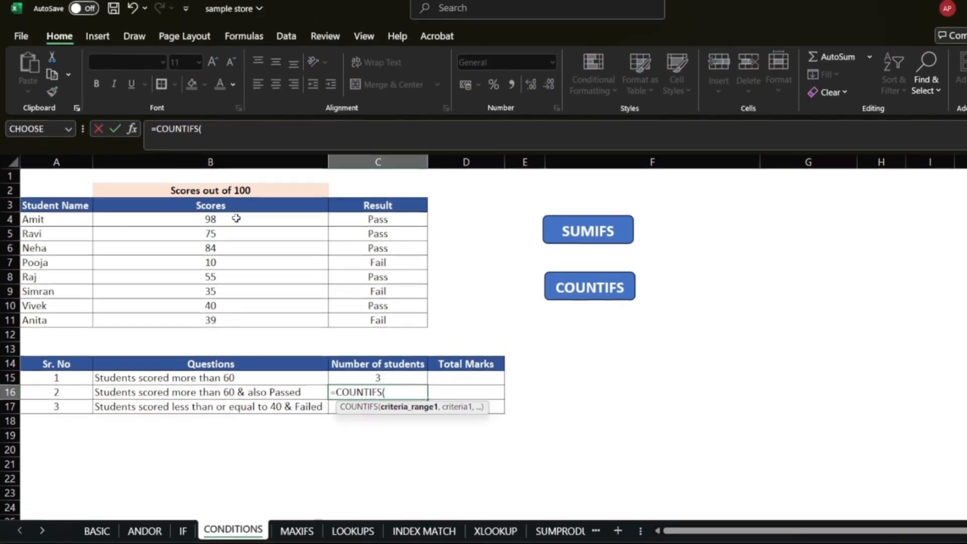
drag(227, 174, 229, 272)
text(,">"&)
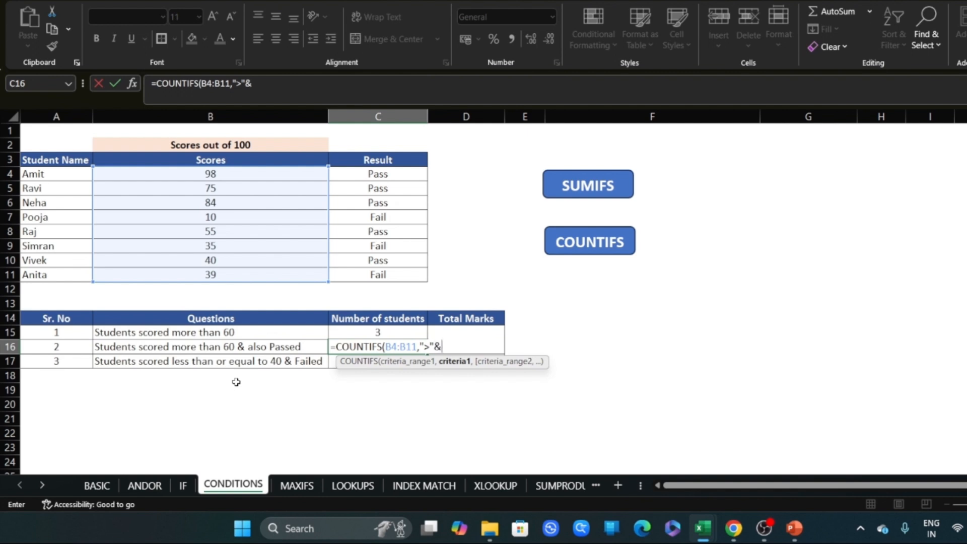
text(,)
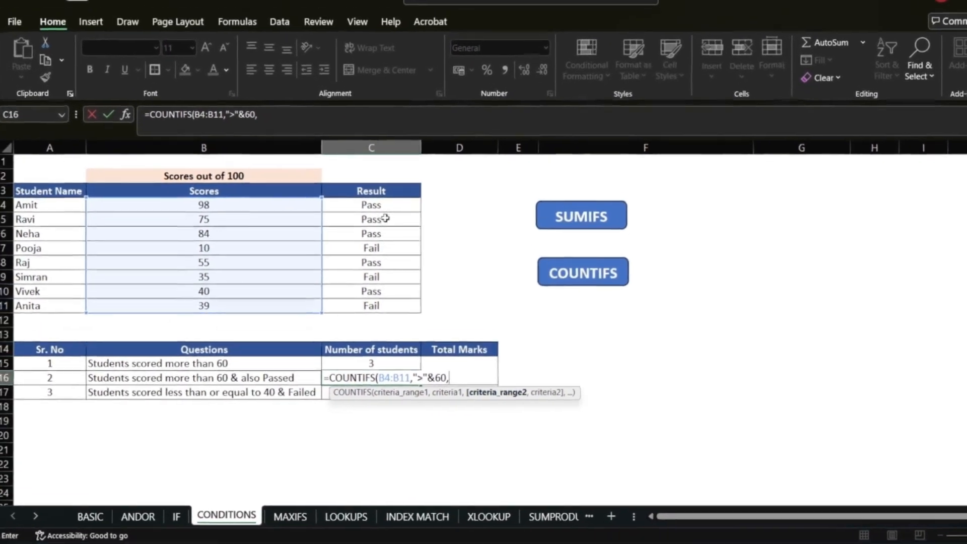
drag(383, 205, 376, 305)
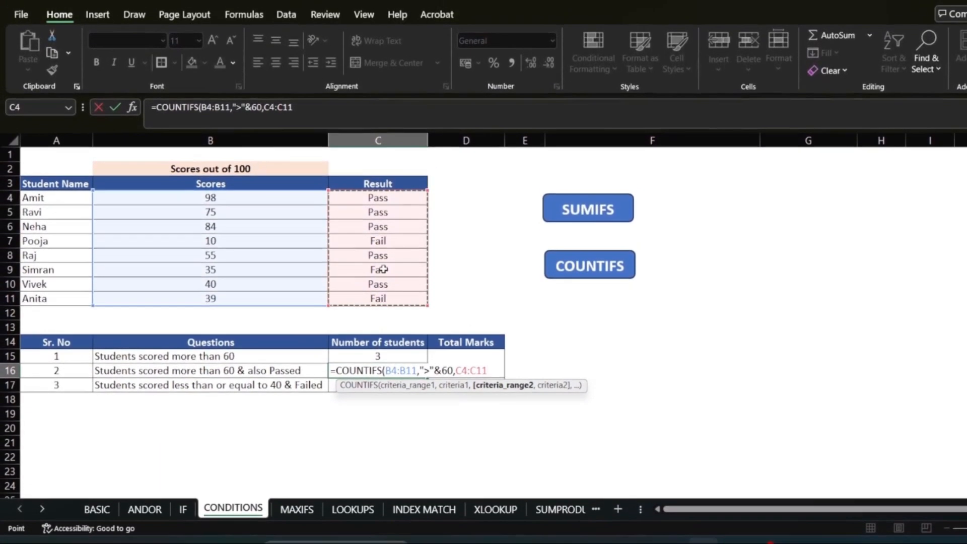
text(,)
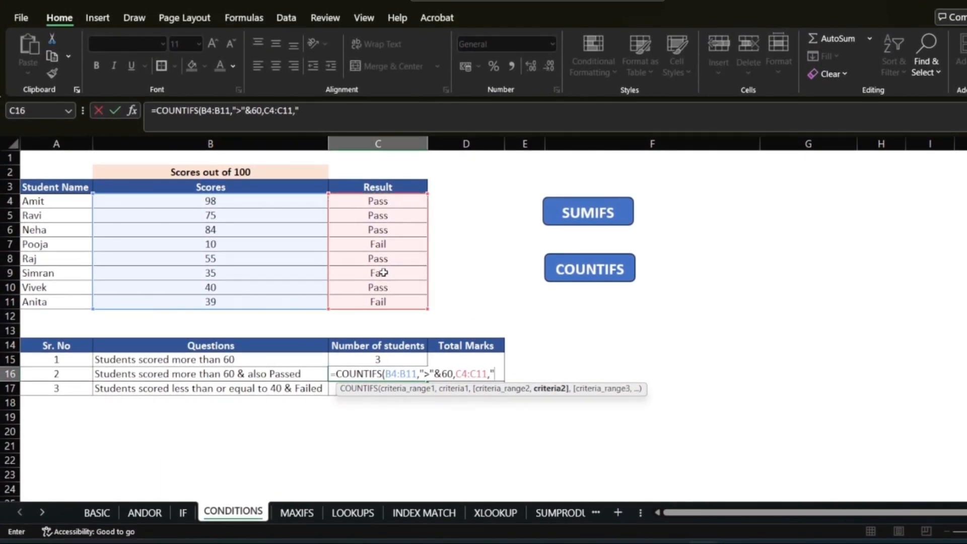
text("Pass"))
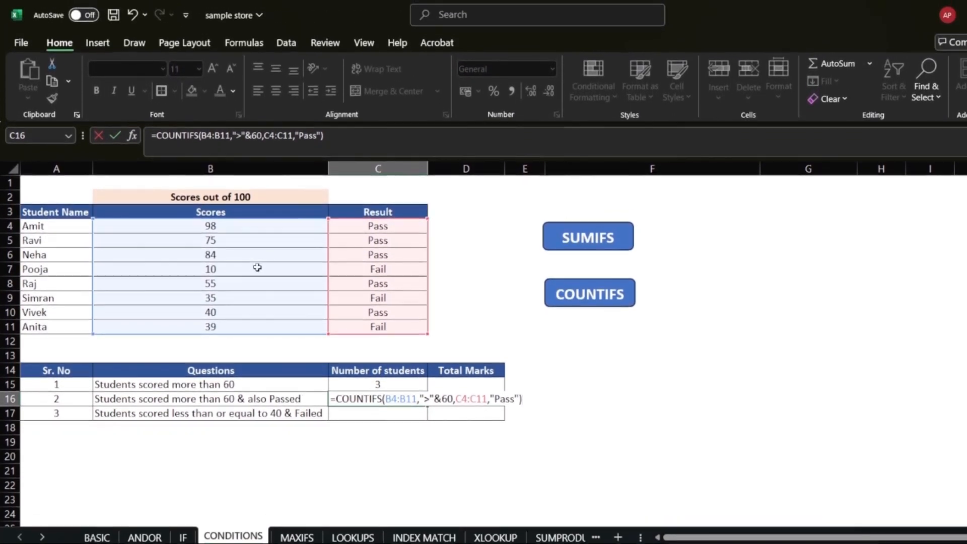
key(Return)
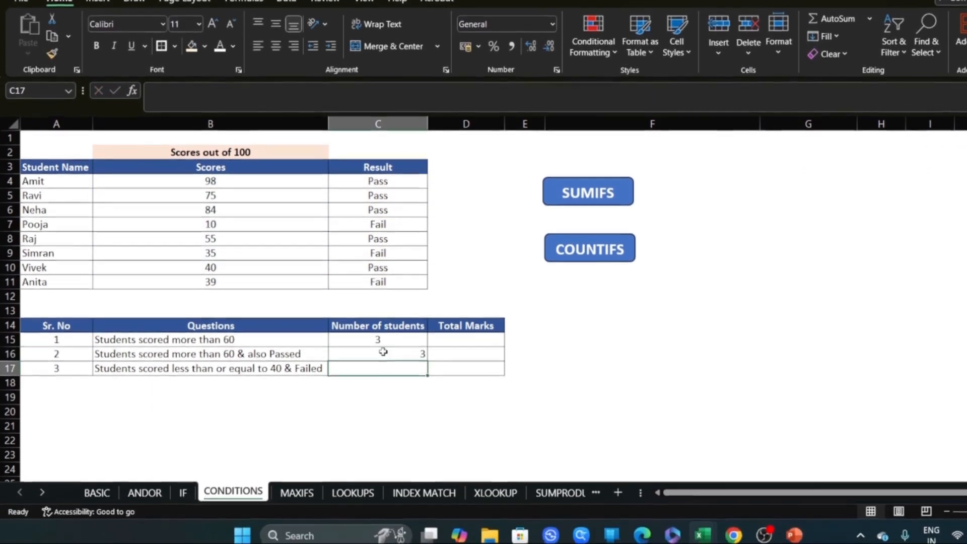
click(378, 400)
click(275, 92)
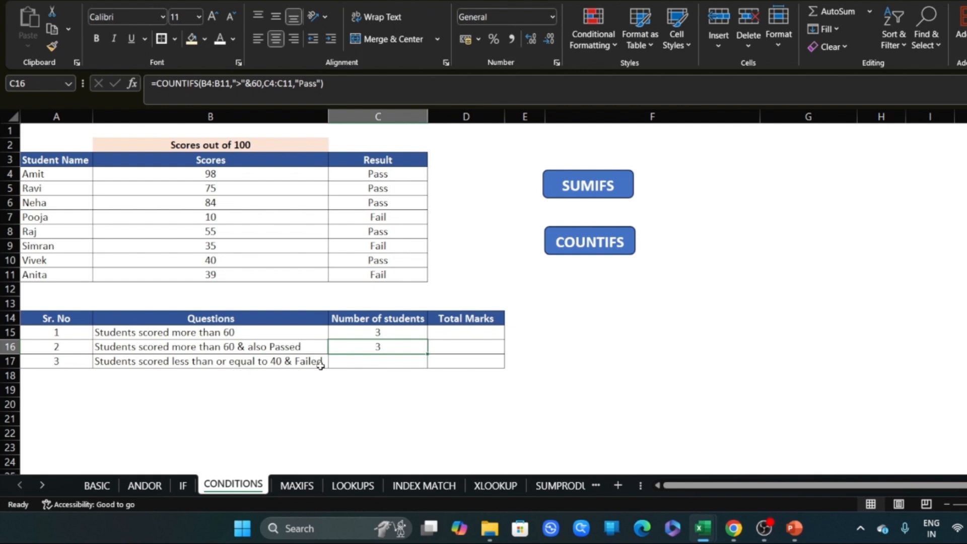
- Count the failed students who scored 40 or less in C17 with =COUNTIFS(B4:B11,"<="&40,C4:C11,"Fail") and centre the cell's content
click(377, 366)
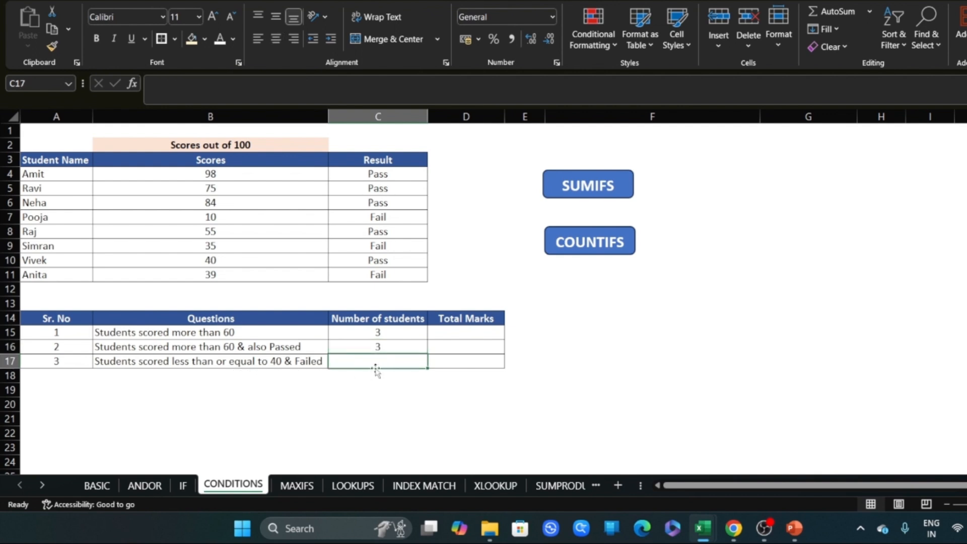
text(=countifs)
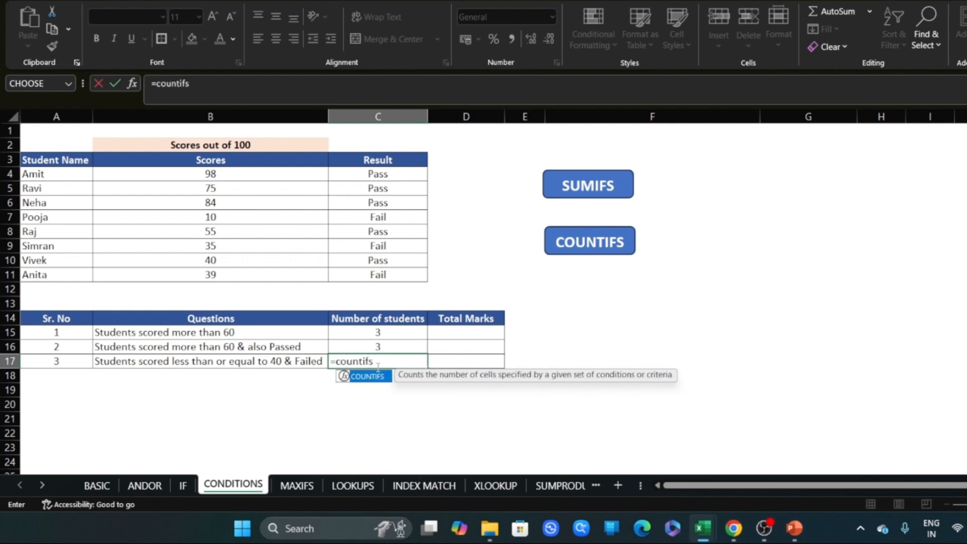
key(Tab)
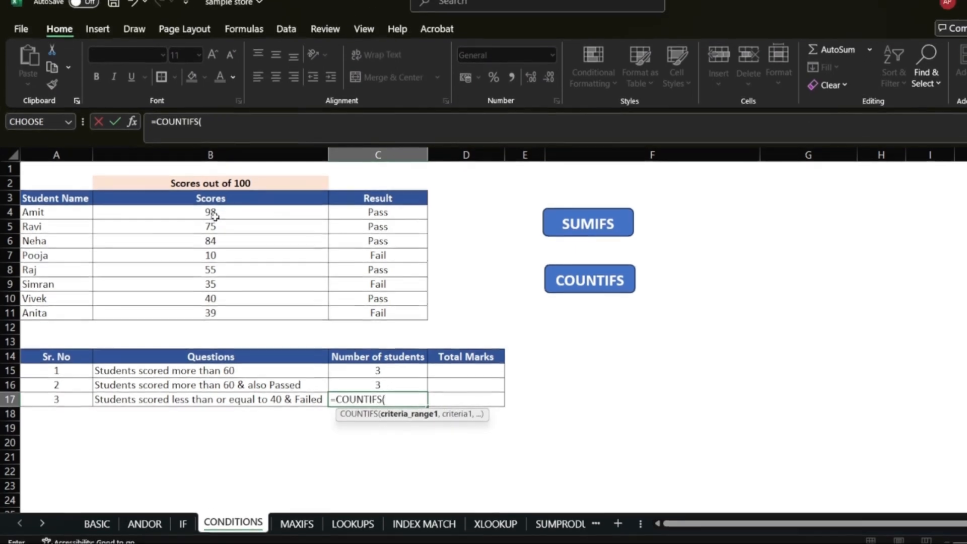
drag(212, 175, 219, 273)
text(,)
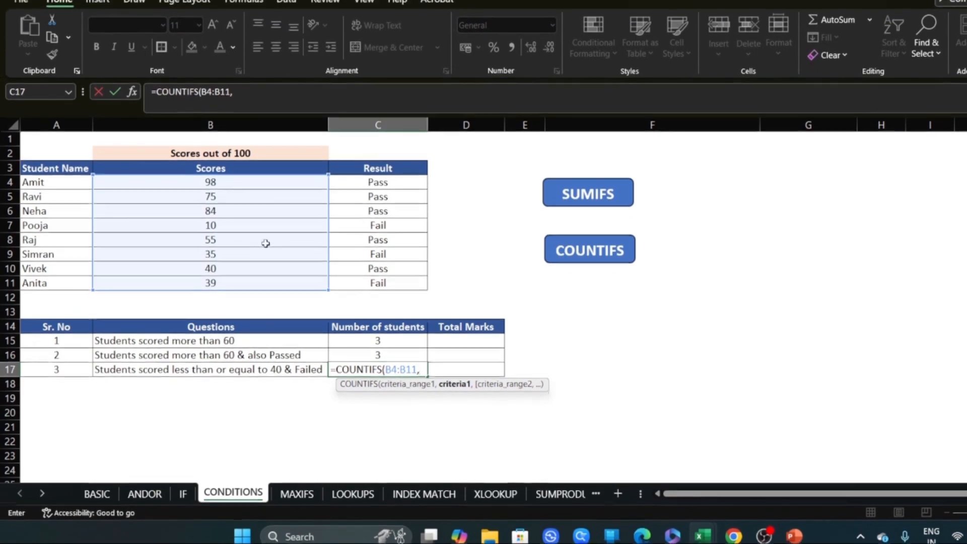
text("<=)
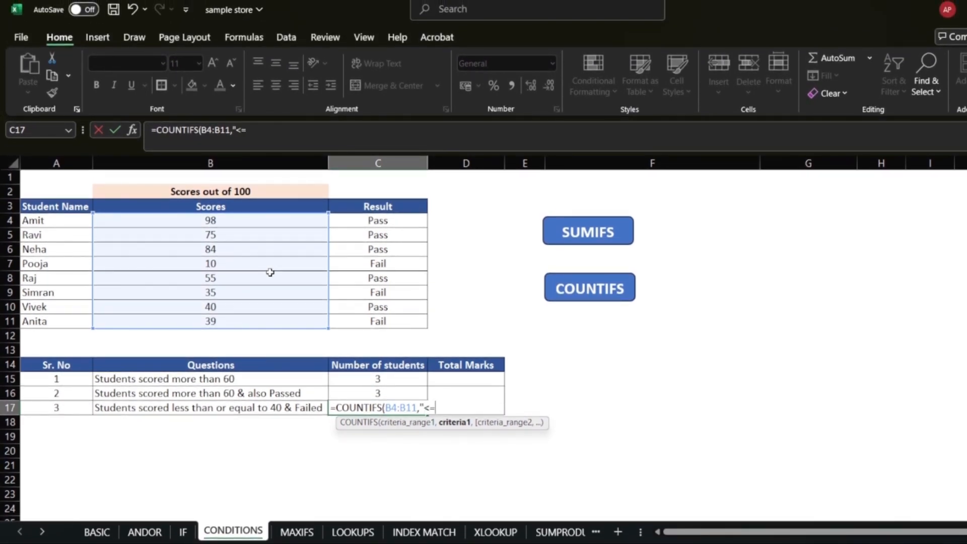
text("&40,)
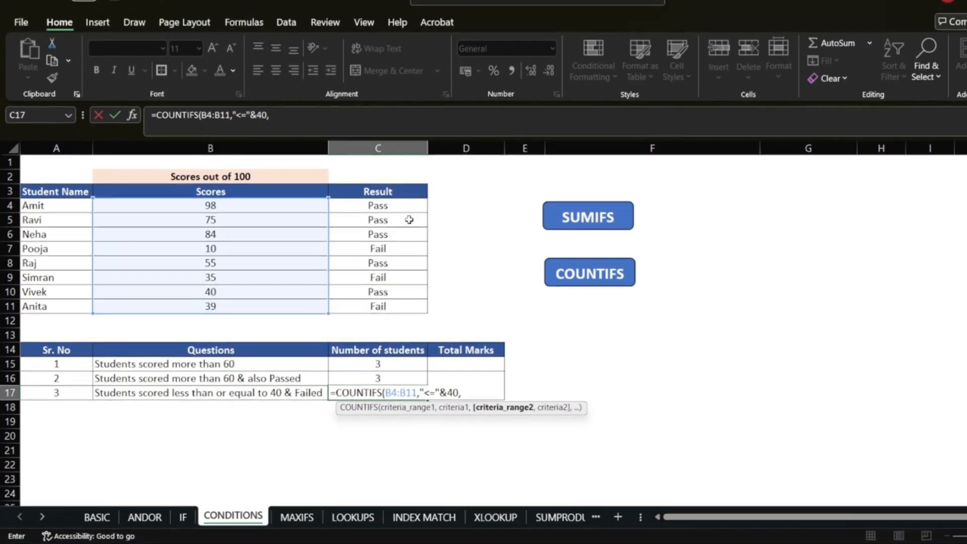
drag(378, 173, 398, 275)
text(,")
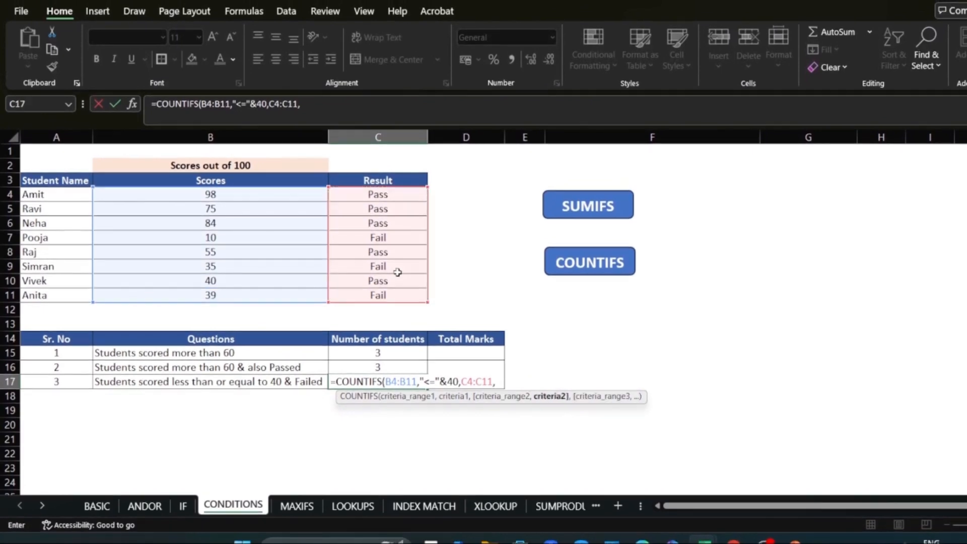
text(Fail"))
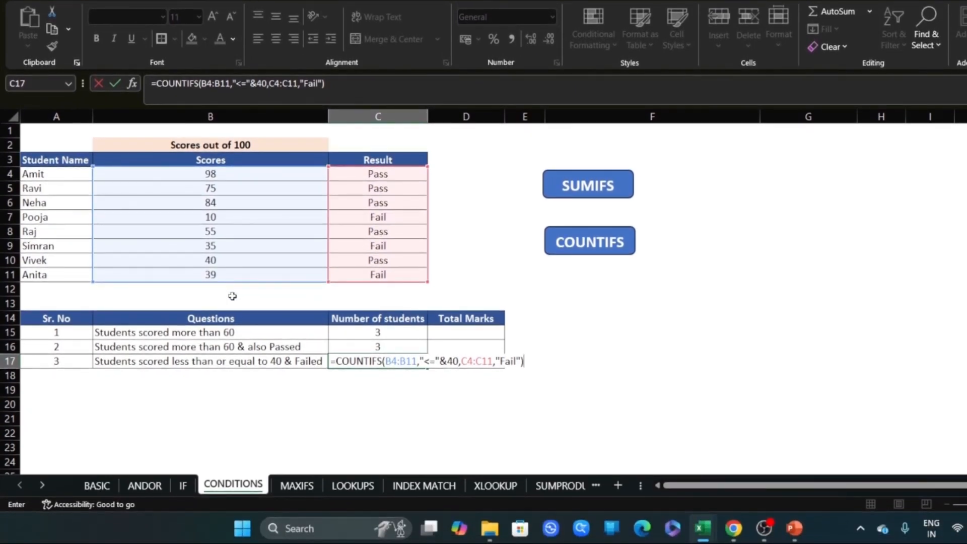
key(Return)
click(403, 360)
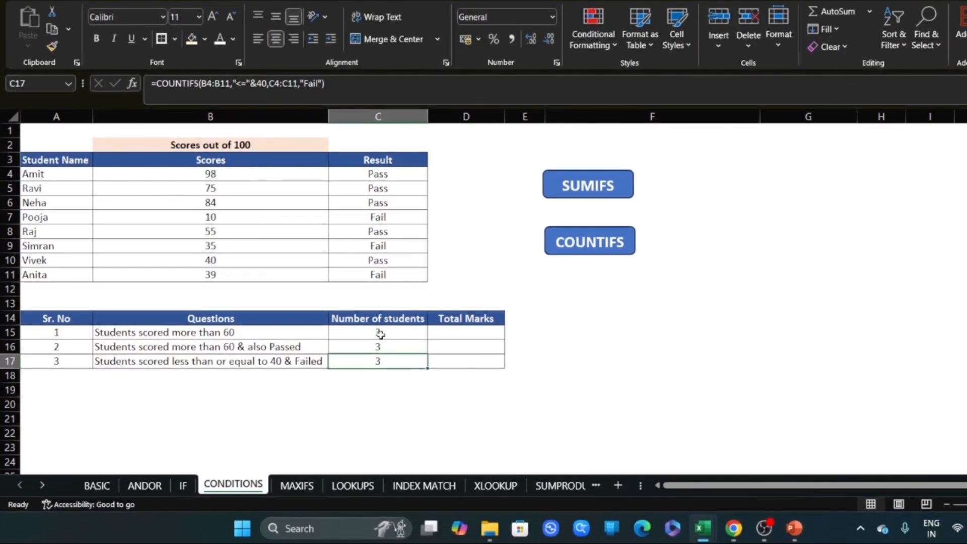
- Inspect the ranges and criteria of the COUNTIFS formula in C17, and select the first question's Total Marks cell D15
double_click(391, 361)
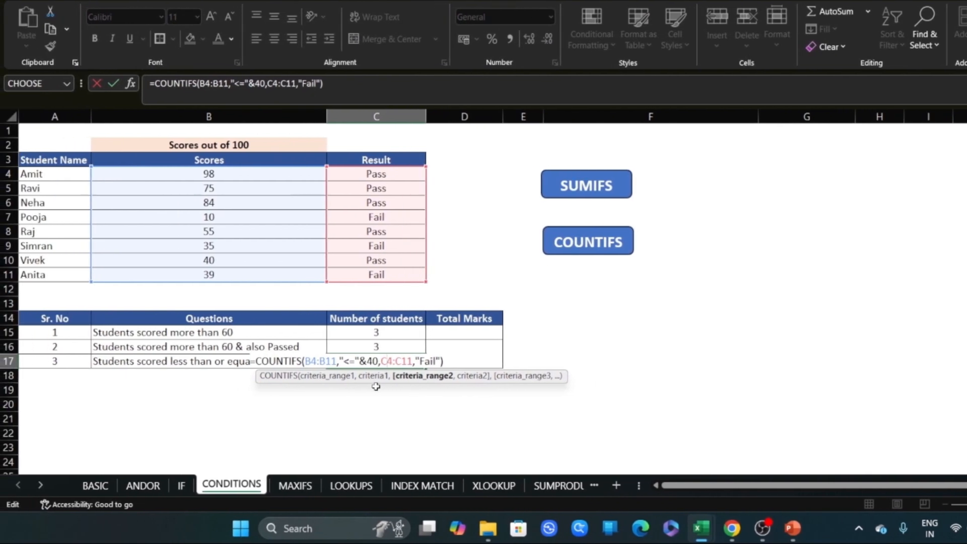
key(Escape)
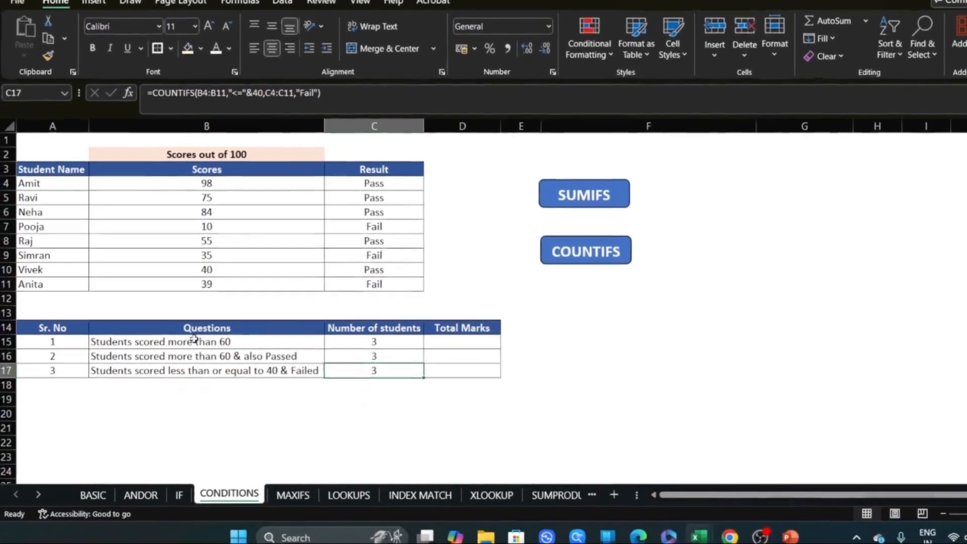
click(167, 385)
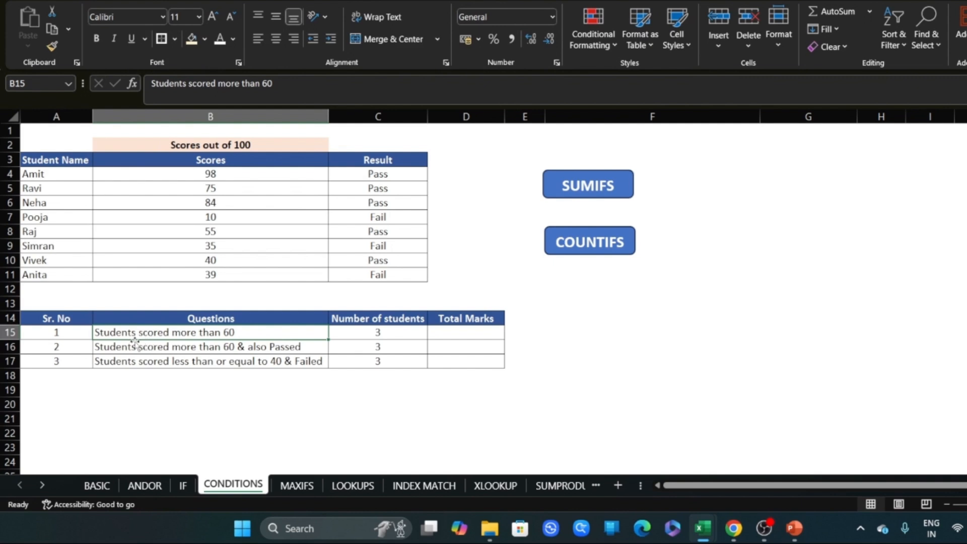
click(450, 330)
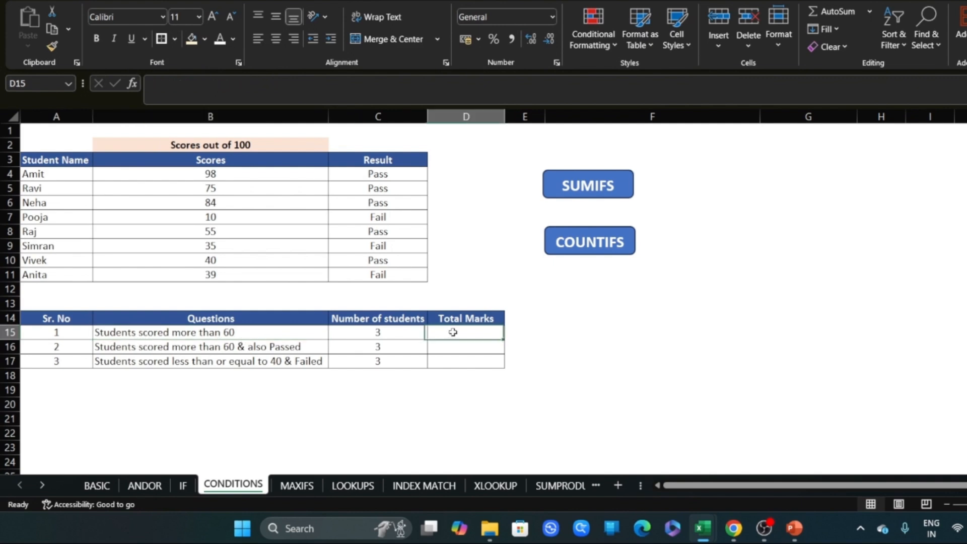
- Total the marks of students who scored more than 60 in D15 with =SUMIFS(B4:B11,B4:B11,">"&60)
text(=Sumif)
key(Down)
key(Tab)
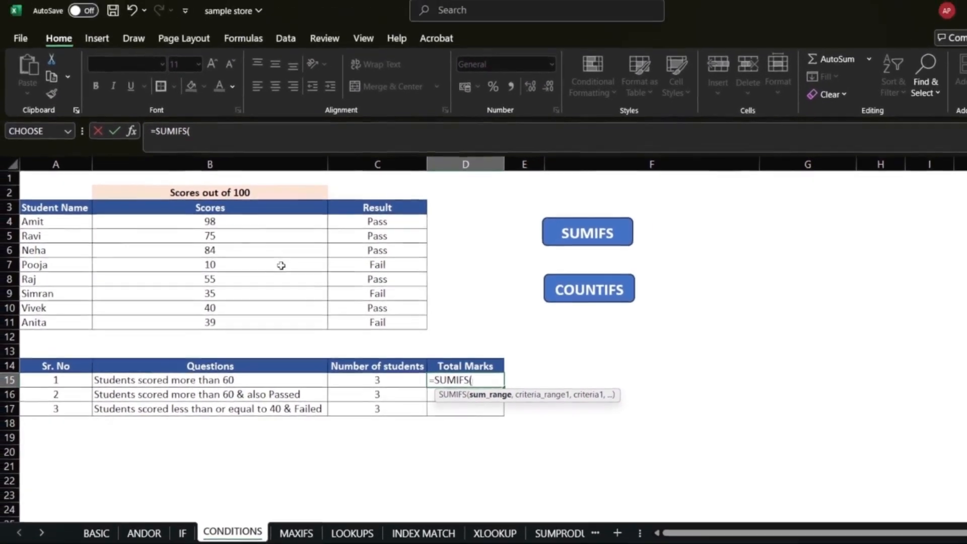
drag(248, 231, 252, 327)
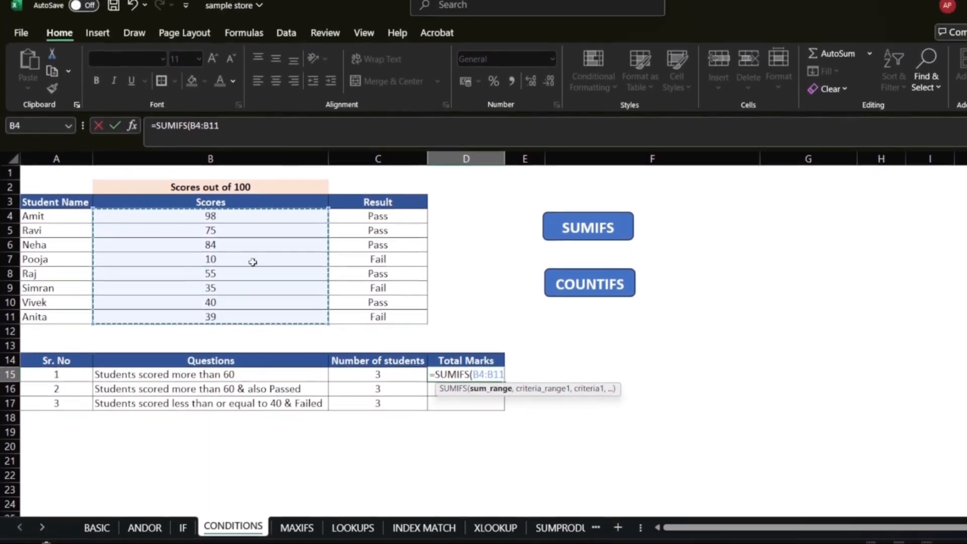
text(,)
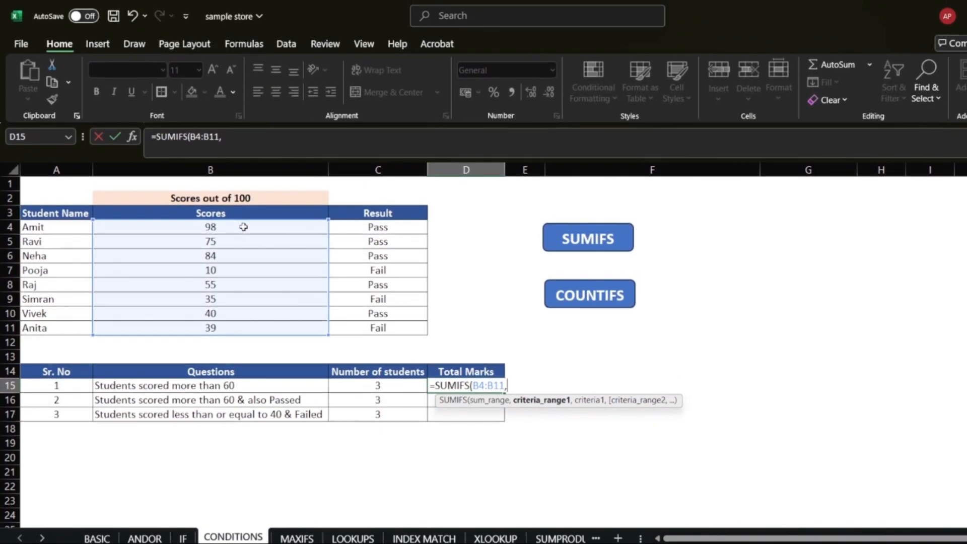
drag(217, 176, 247, 280)
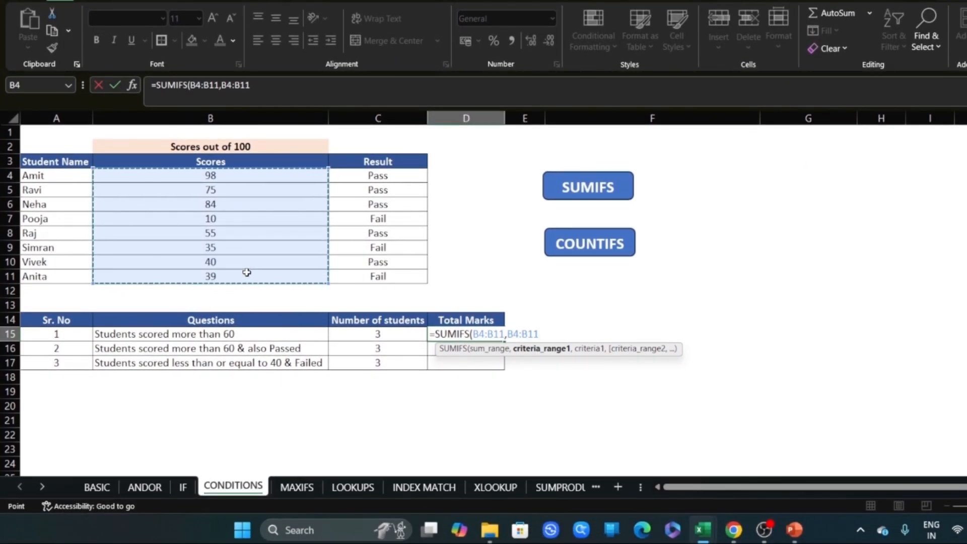
text(,)
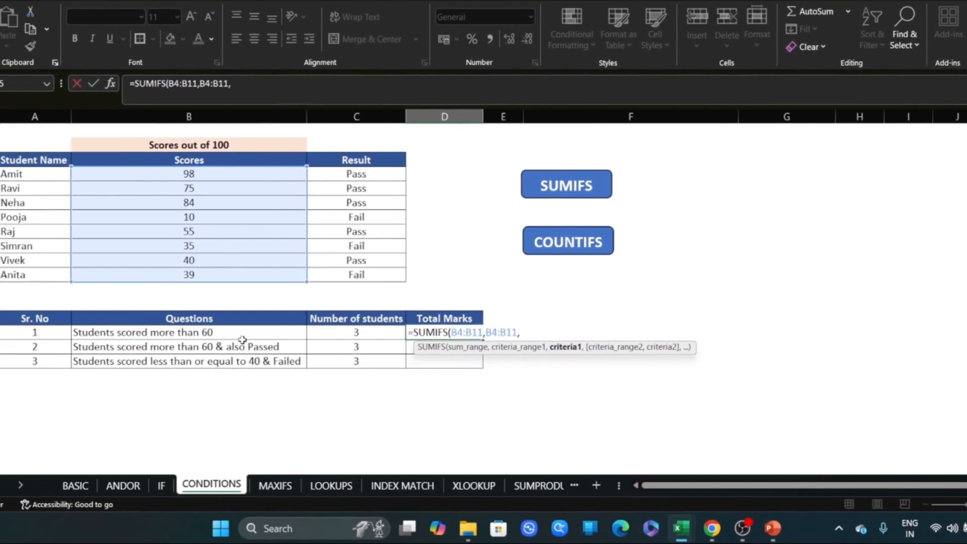
text(")
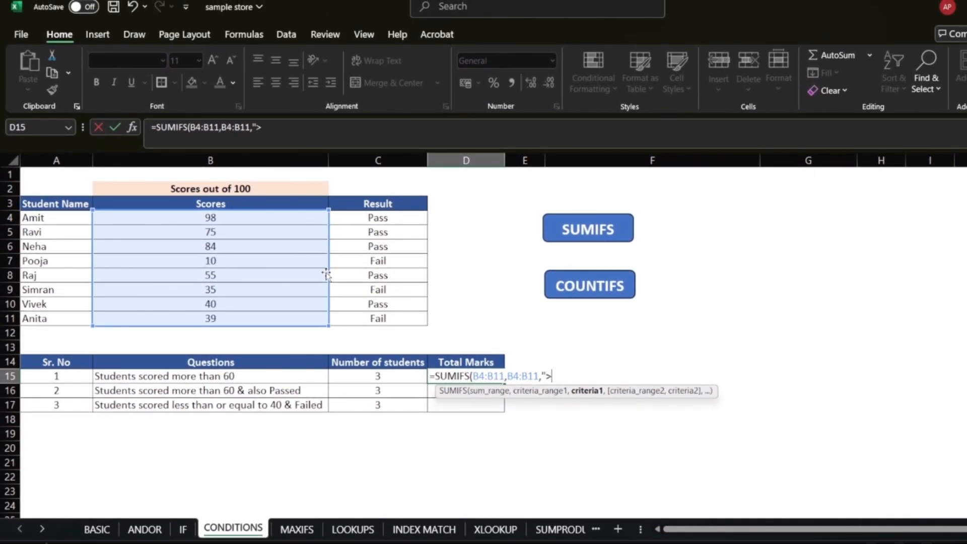
text(>"&60))
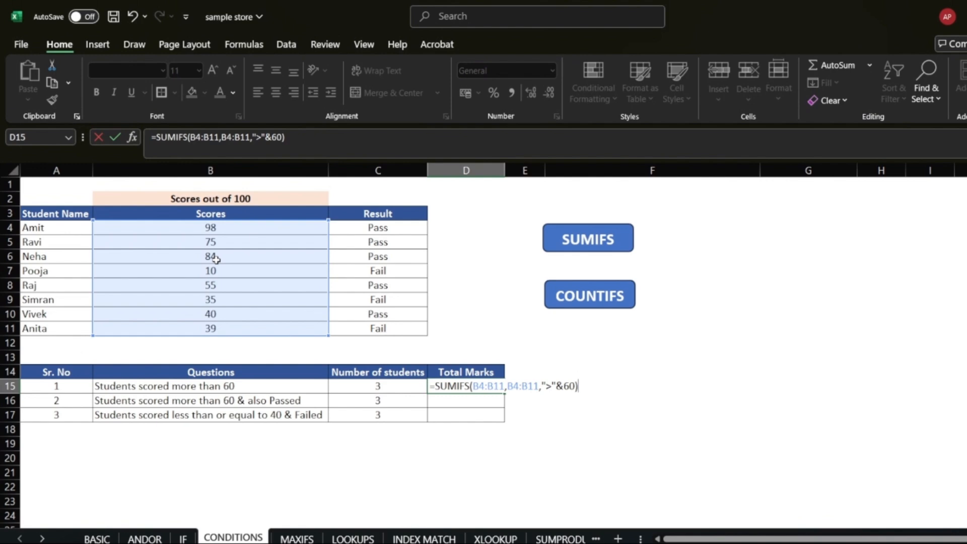
key(Return)
- Check the sum of the scores in B4:B6 against the first question's total, and read the second question in B16
drag(232, 231, 227, 257)
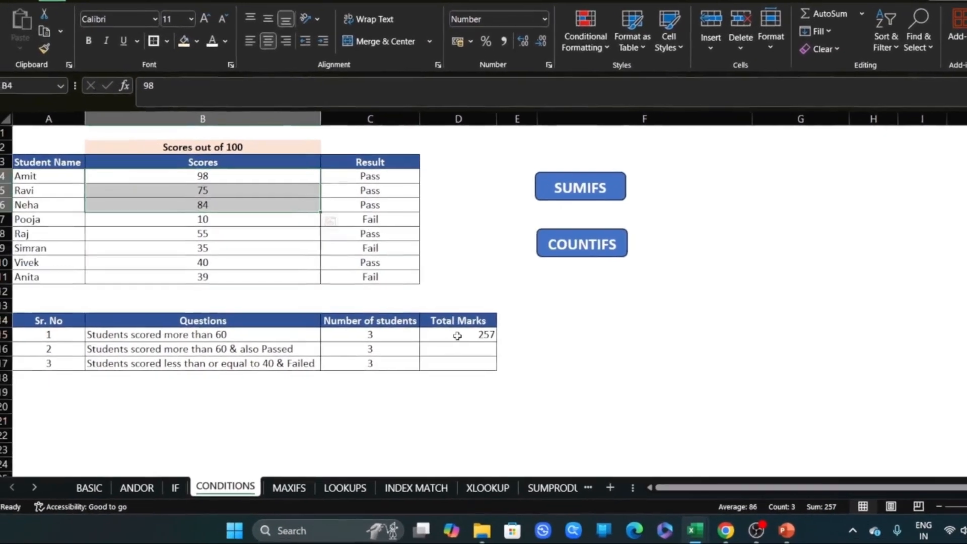
click(362, 334)
click(460, 347)
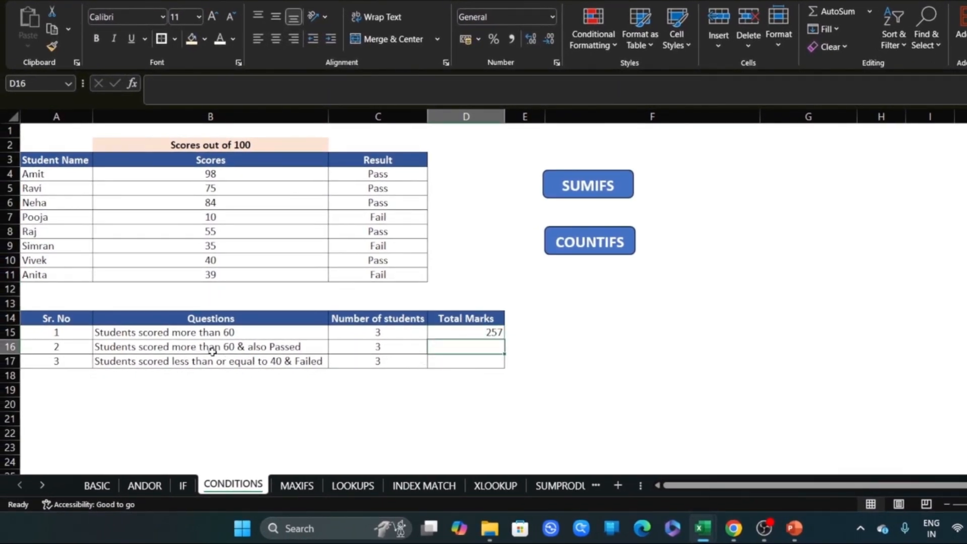
click(162, 348)
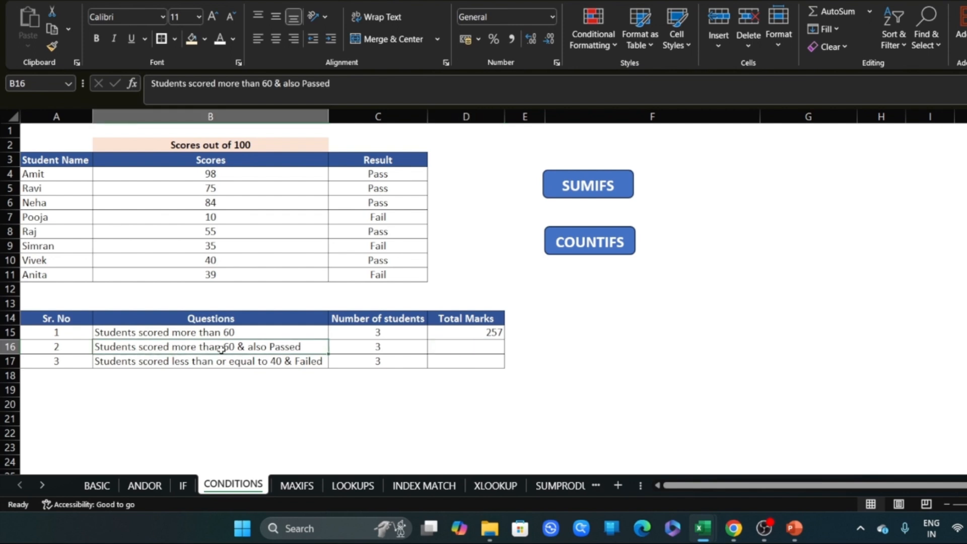
- Total the passed students' marks above 60 in D16 with =SUMIFS(B4:B11,B4:B11,">"&60,C4:C11,"Pass"), and check it against the sum of B4:B6
click(463, 346)
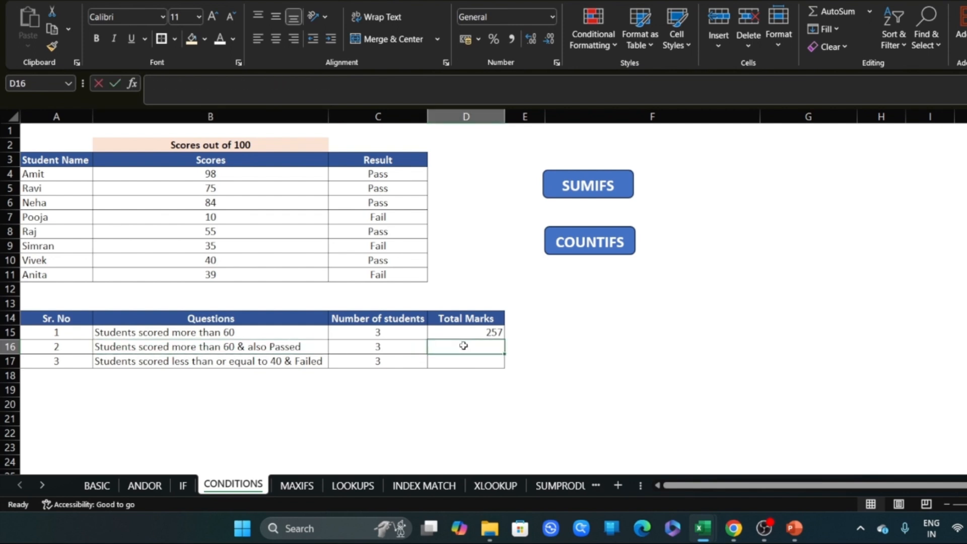
text(=)
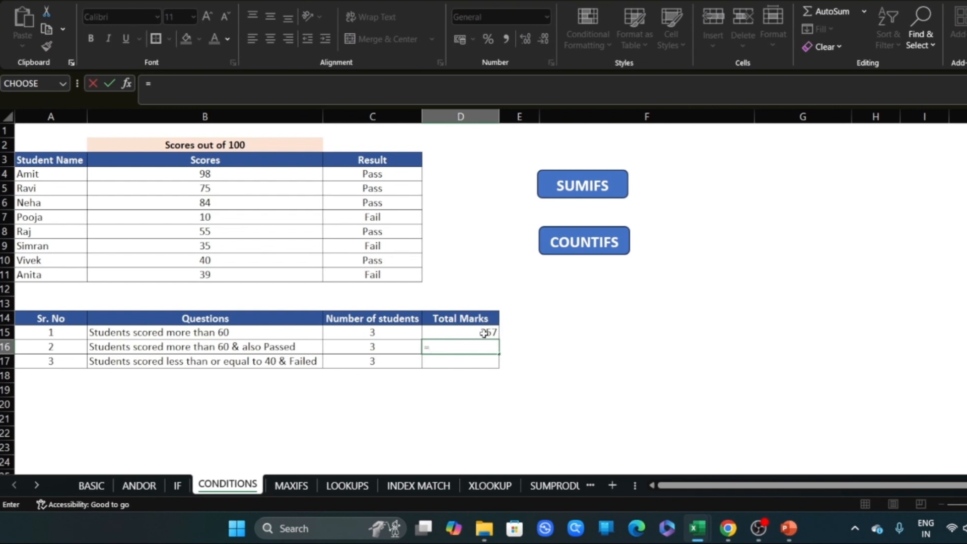
text(sumi)
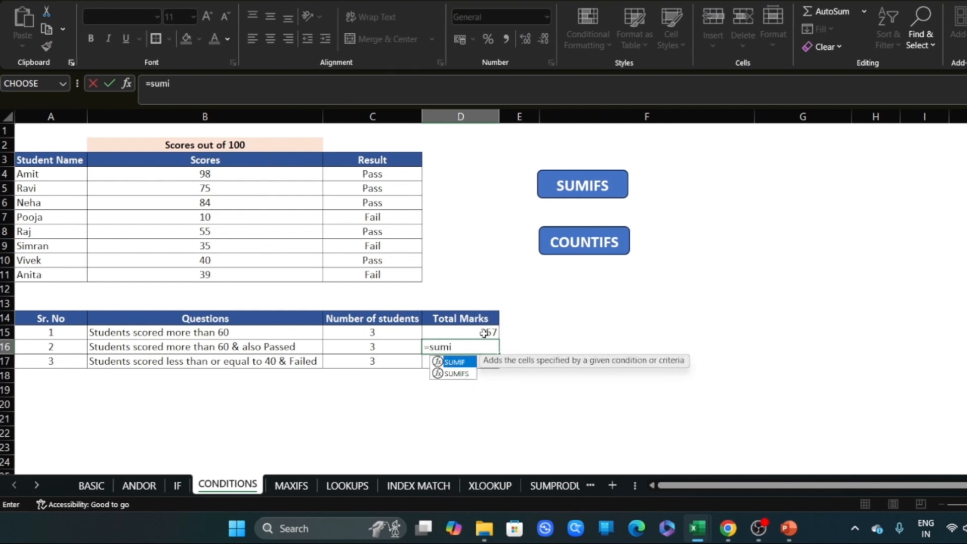
text(fs()
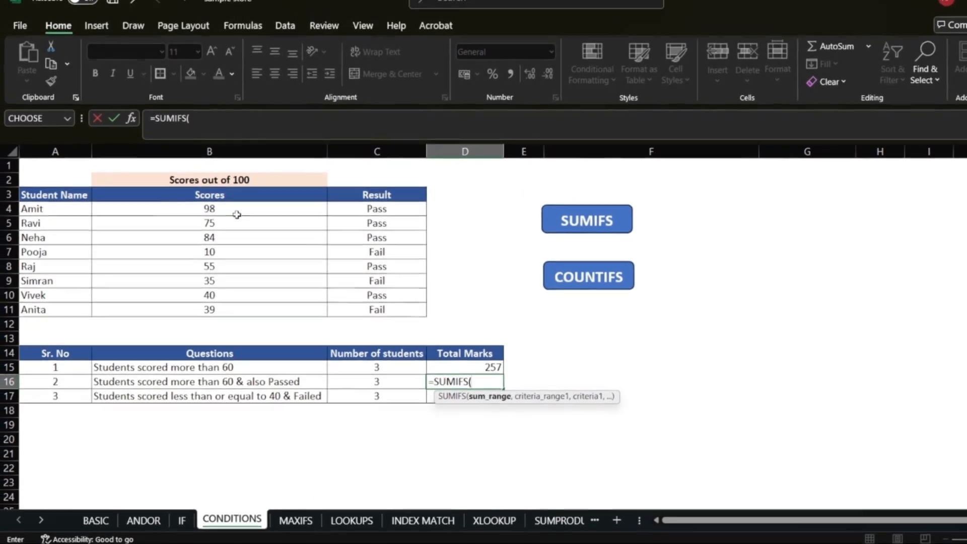
drag(222, 174, 225, 306)
text(,)
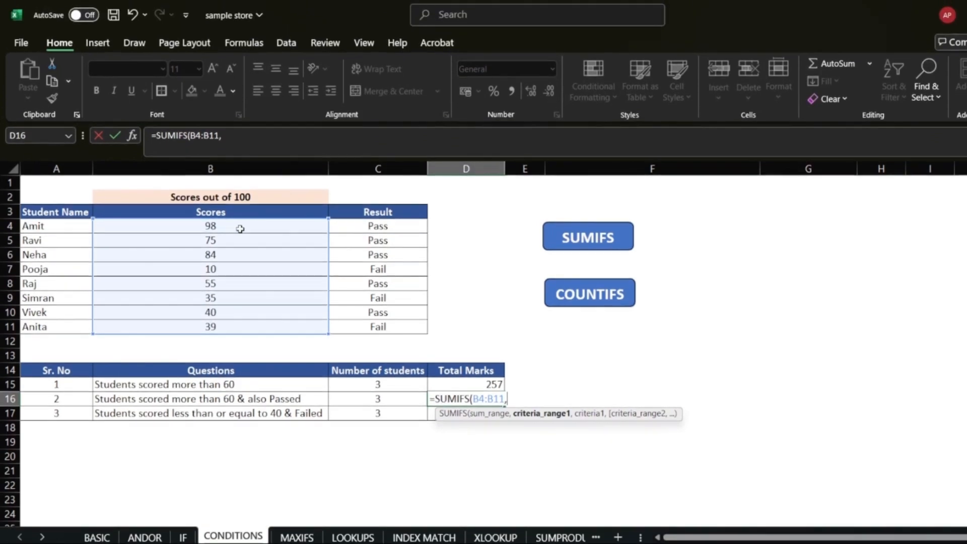
drag(297, 183, 241, 217)
drag(240, 263, 231, 328)
text(,">)
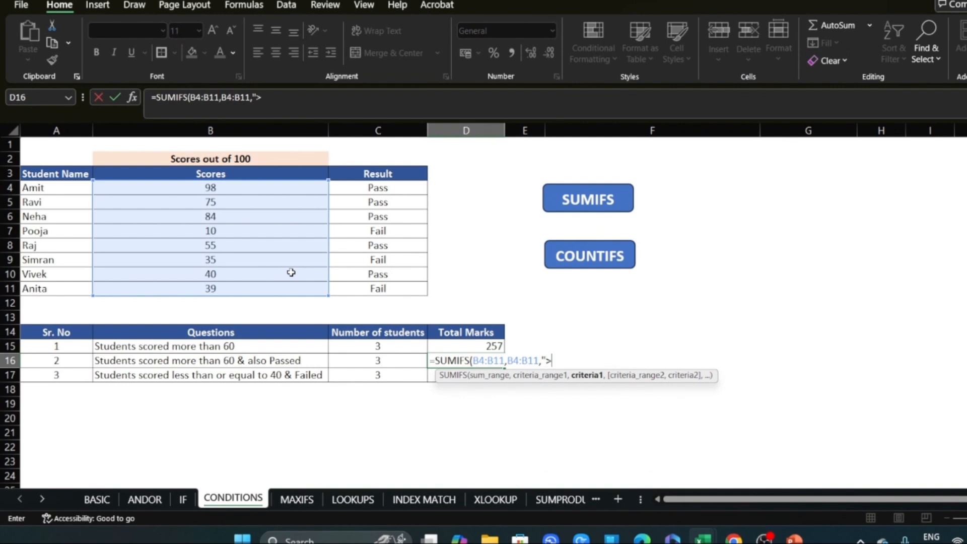
text("&60,)
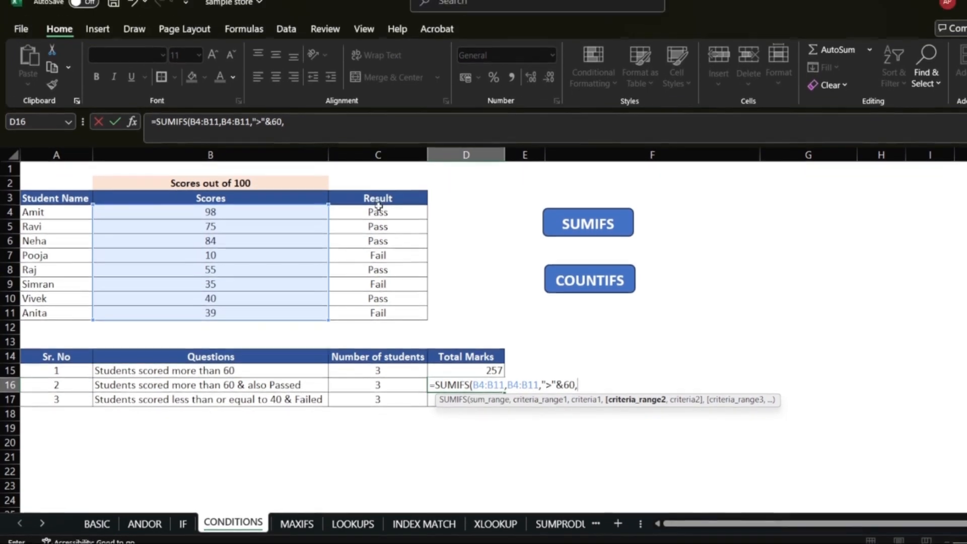
drag(378, 173, 378, 274)
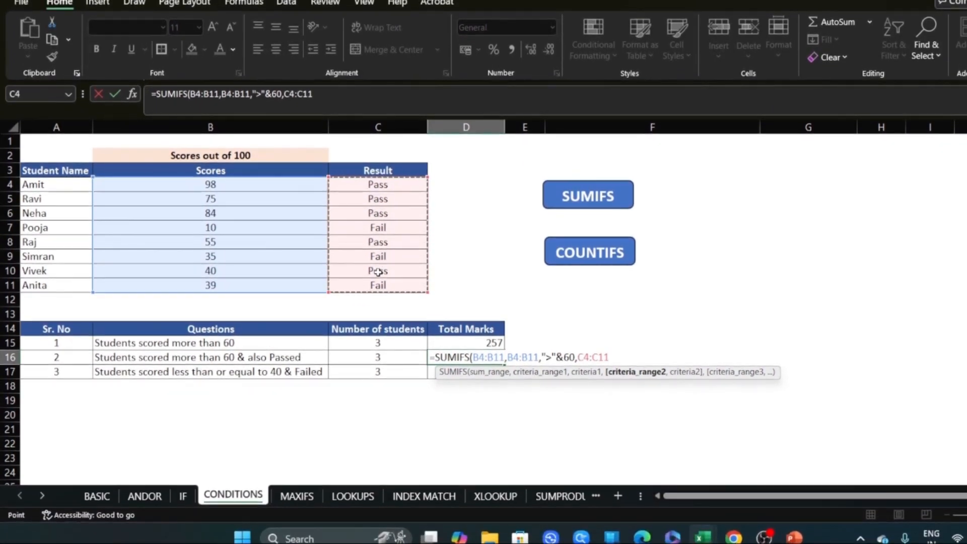
text(,"Pass"))
key(Return)
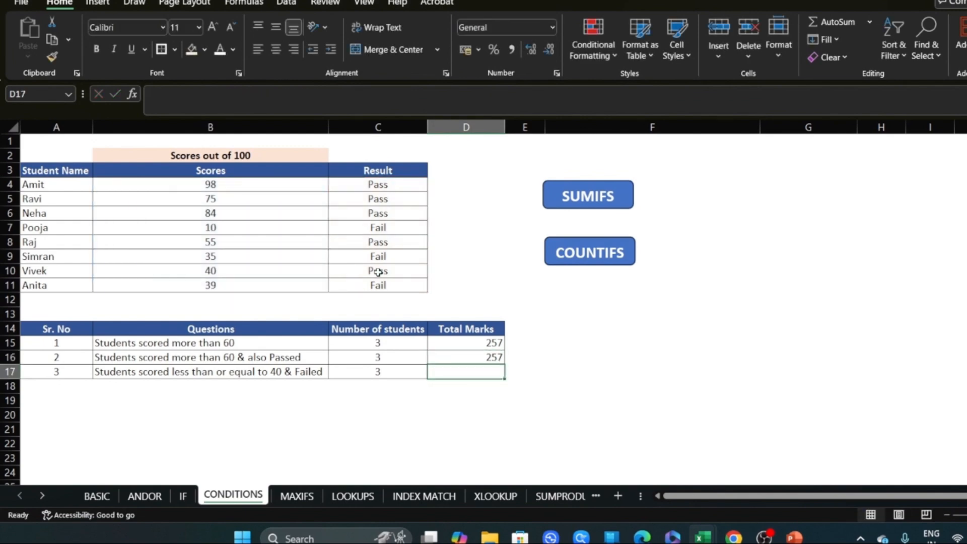
drag(276, 184, 238, 213)
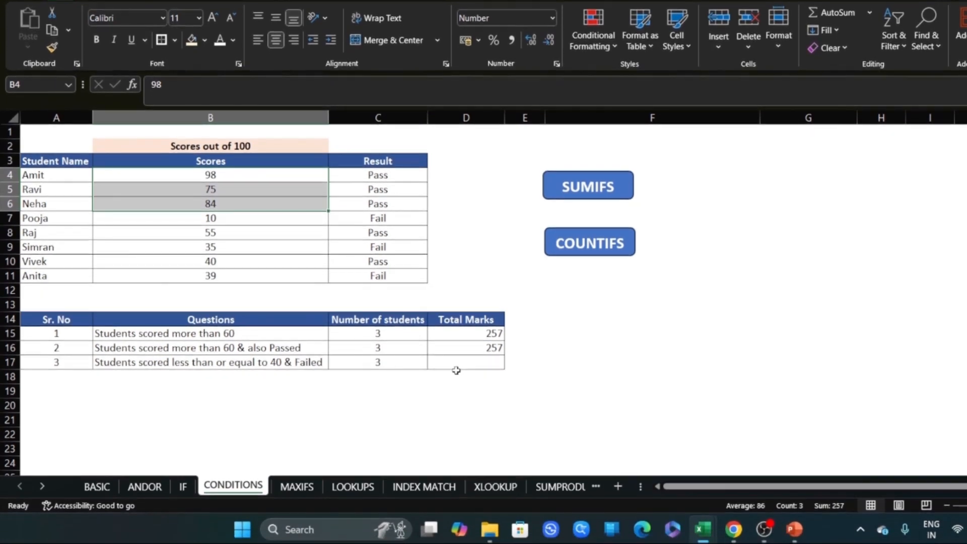
- Total the failed students' marks of 40 or less in D17 with =SUMIFS(B4:B11,B4:B11,"<="&40,C4:C11,"Fail")
click(456, 374)
click(465, 362)
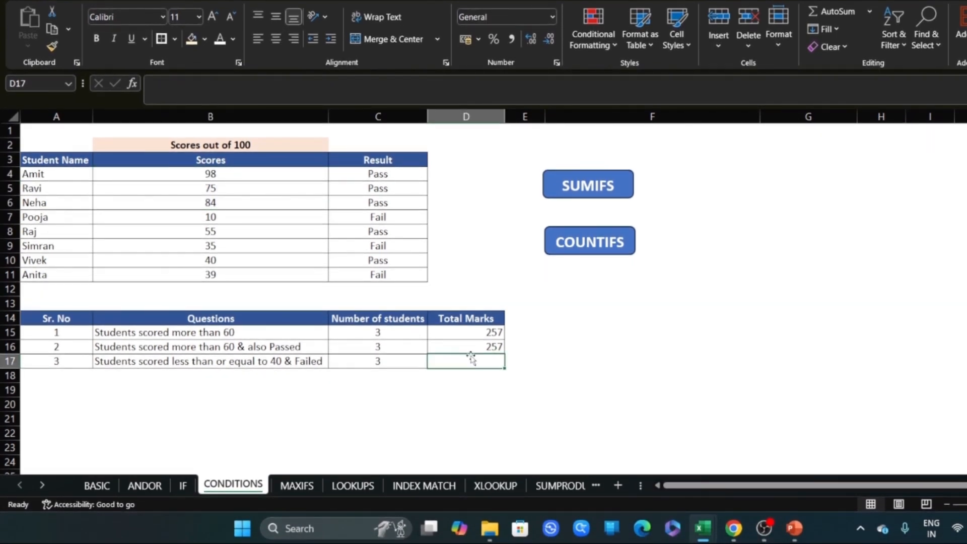
text(=sumifs)
key(Tab)
drag(221, 174, 222, 275)
text(,)
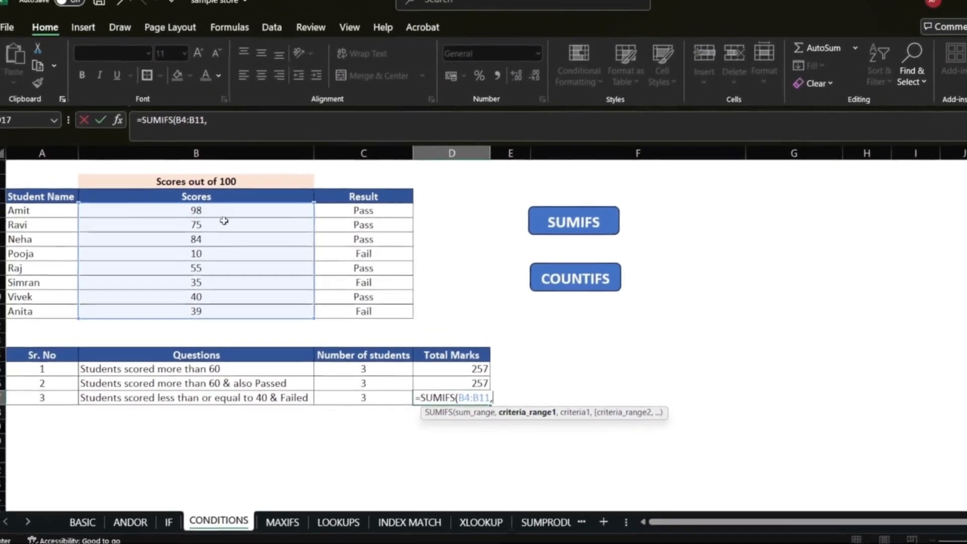
drag(201, 177, 181, 274)
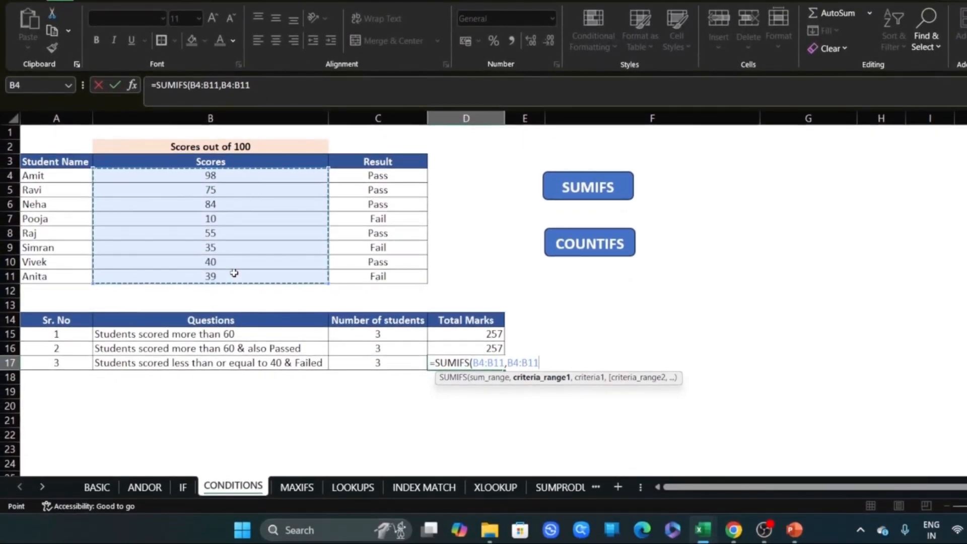
text(,)
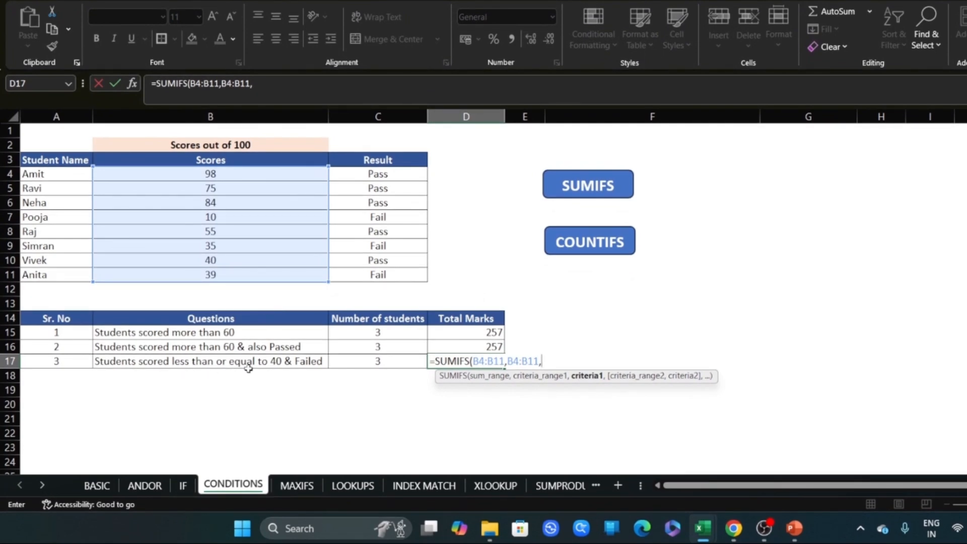
text(")
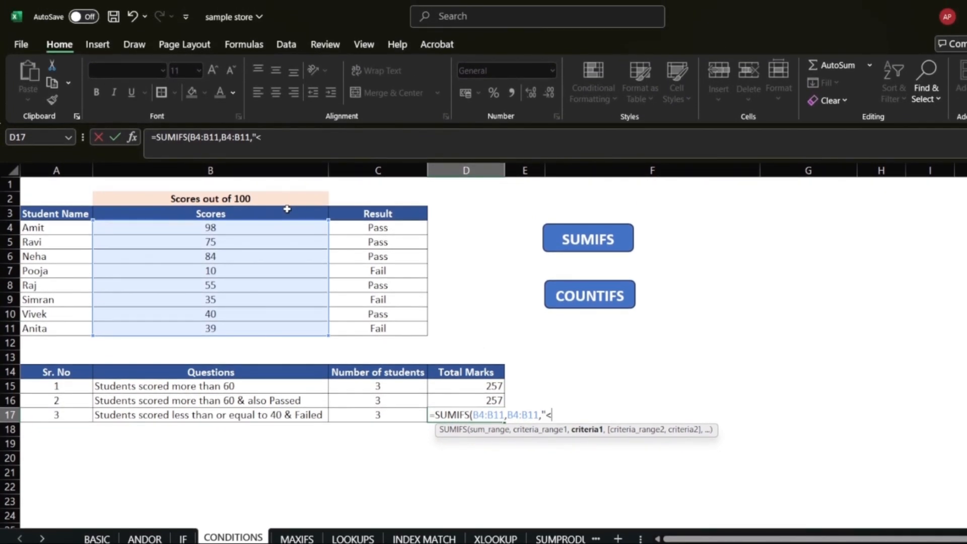
text(<="&40,)
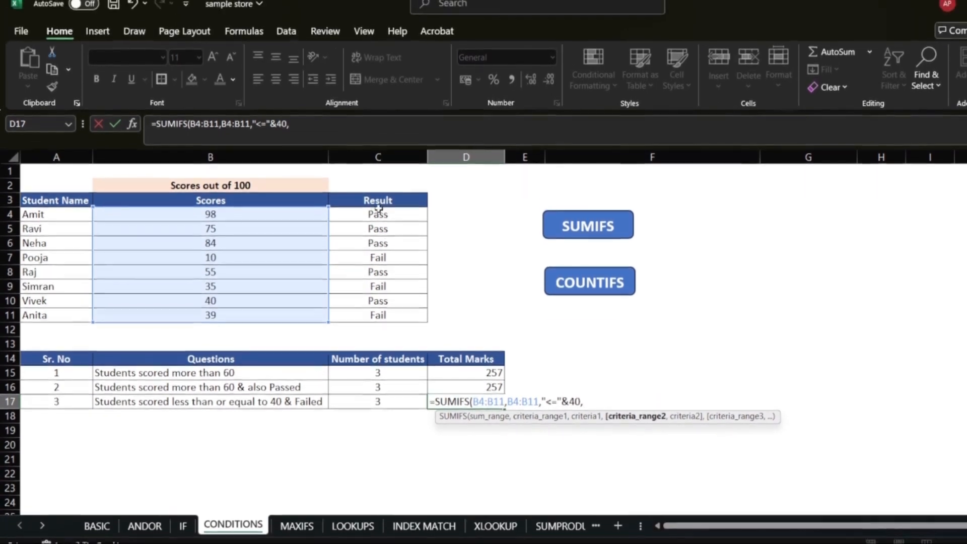
drag(379, 172, 381, 274)
click(380, 274)
drag(371, 213, 371, 316)
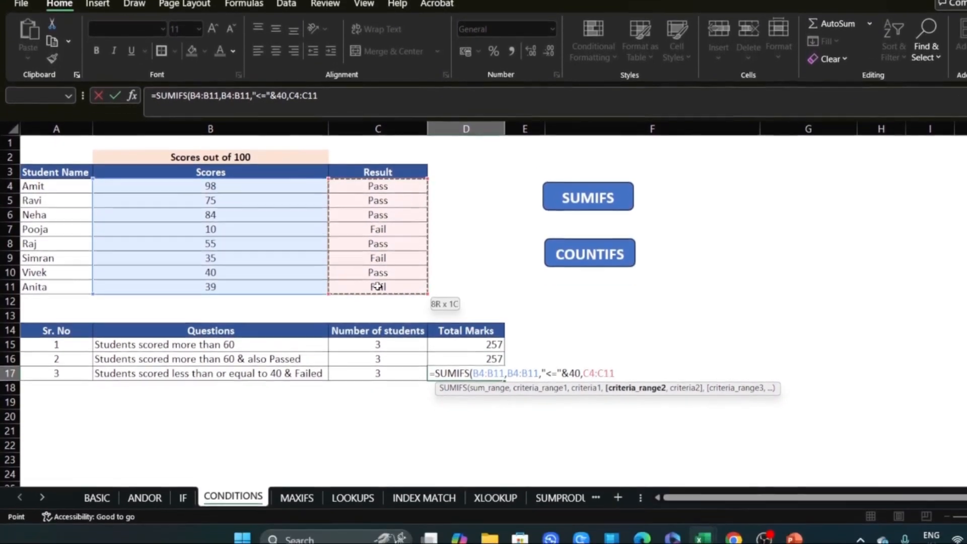
text(,"F)
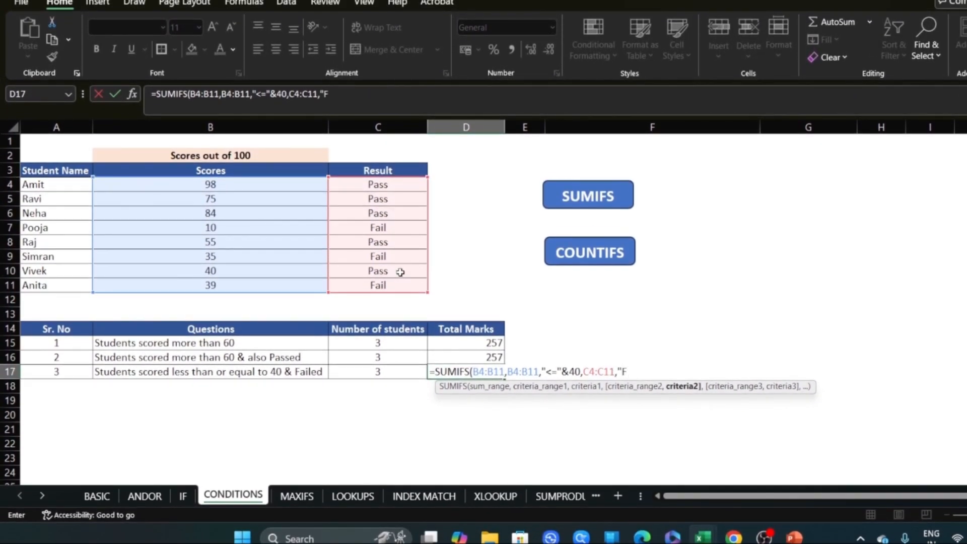
text(ail"))
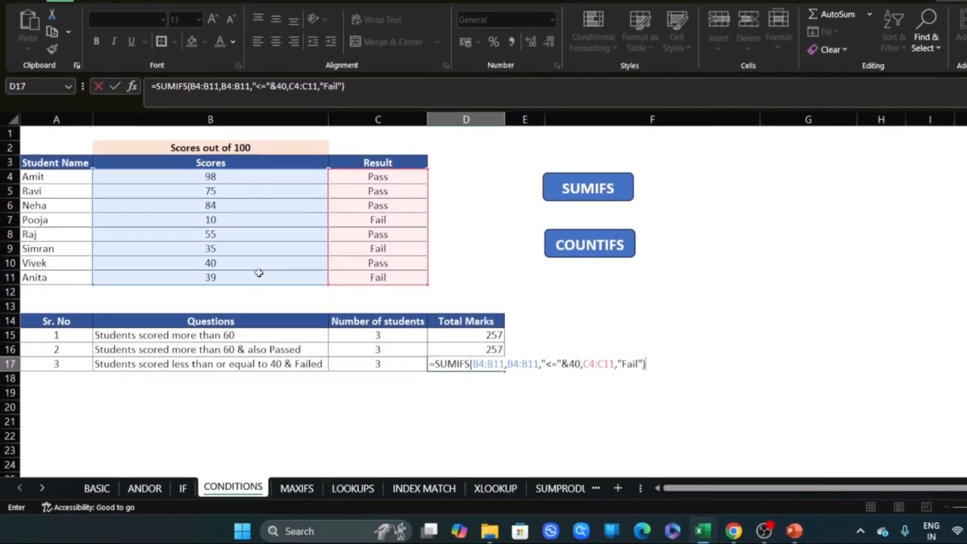
key(Return)
- Inspect the formula in D17 and check its total against the sum of the failing scores in B7, B9 and B11
click(470, 363)
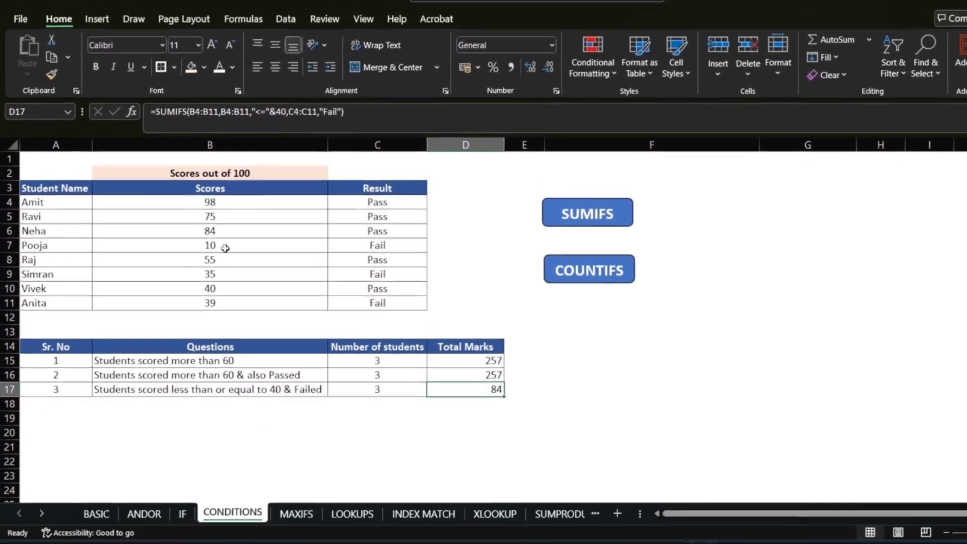
click(208, 217)
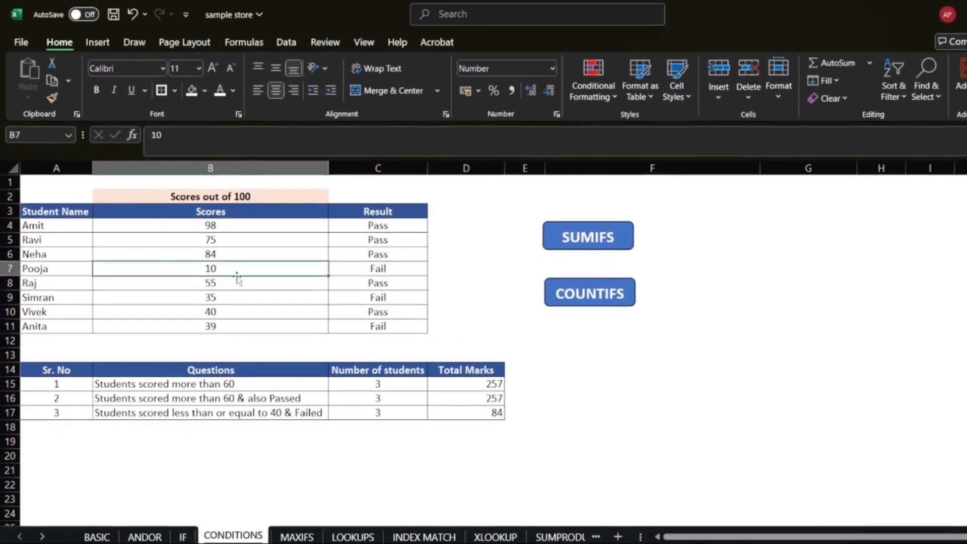
ctrl+click(236, 276)
ctrl+click(241, 306)
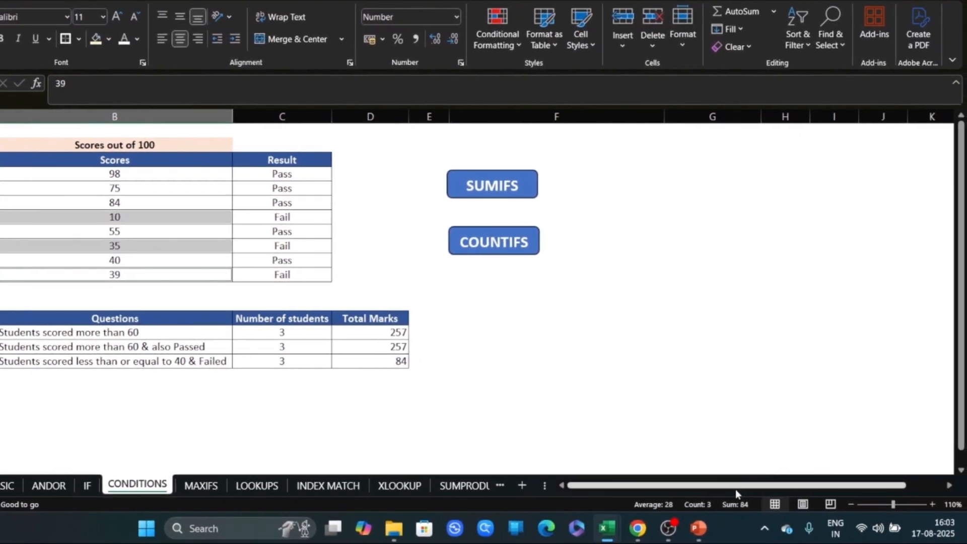
click(382, 377)
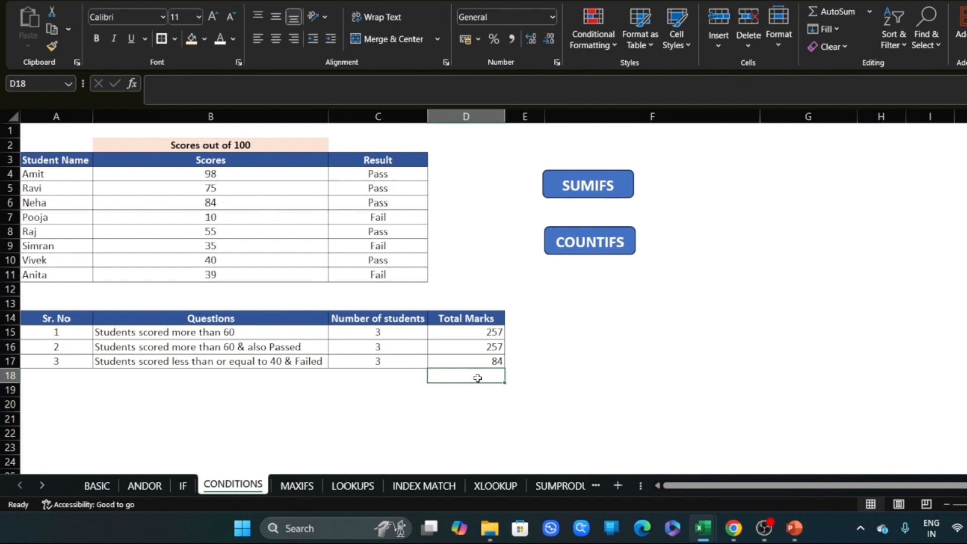